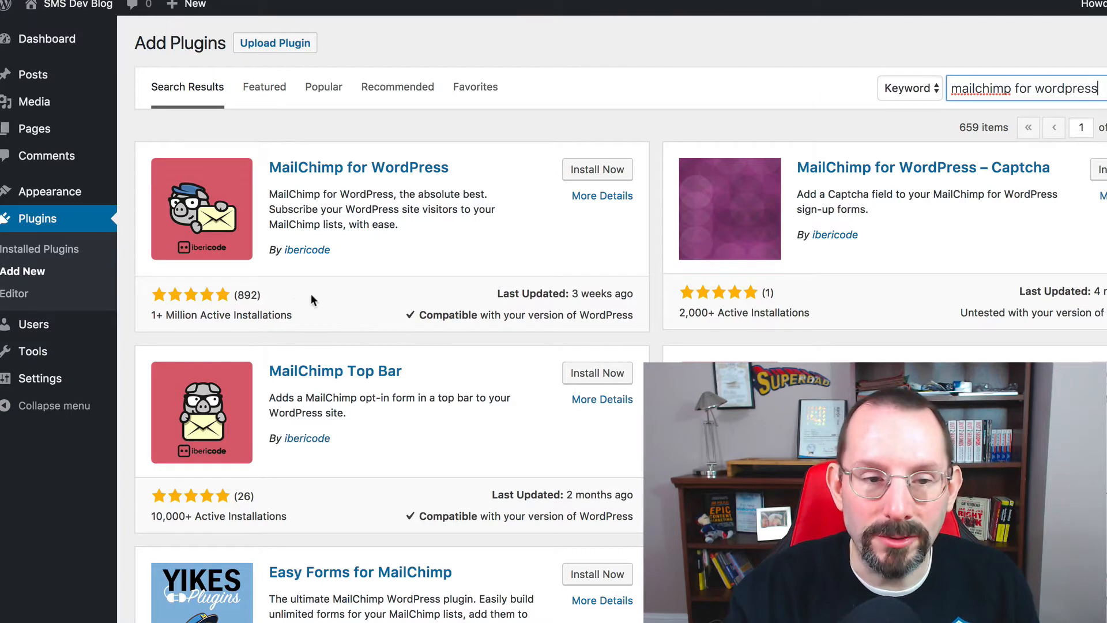
Step: Install and activate the MailChimp for WordPress plugin by ibericode and open its MailChimp settings page
click(609, 169)
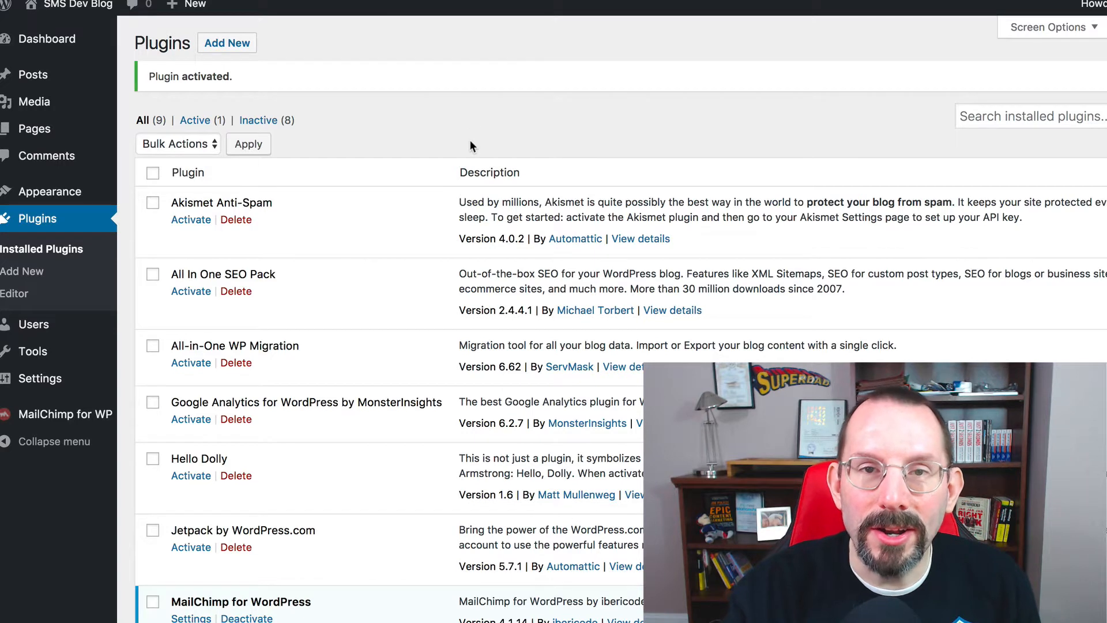
scroll(403, 149, down, 1)
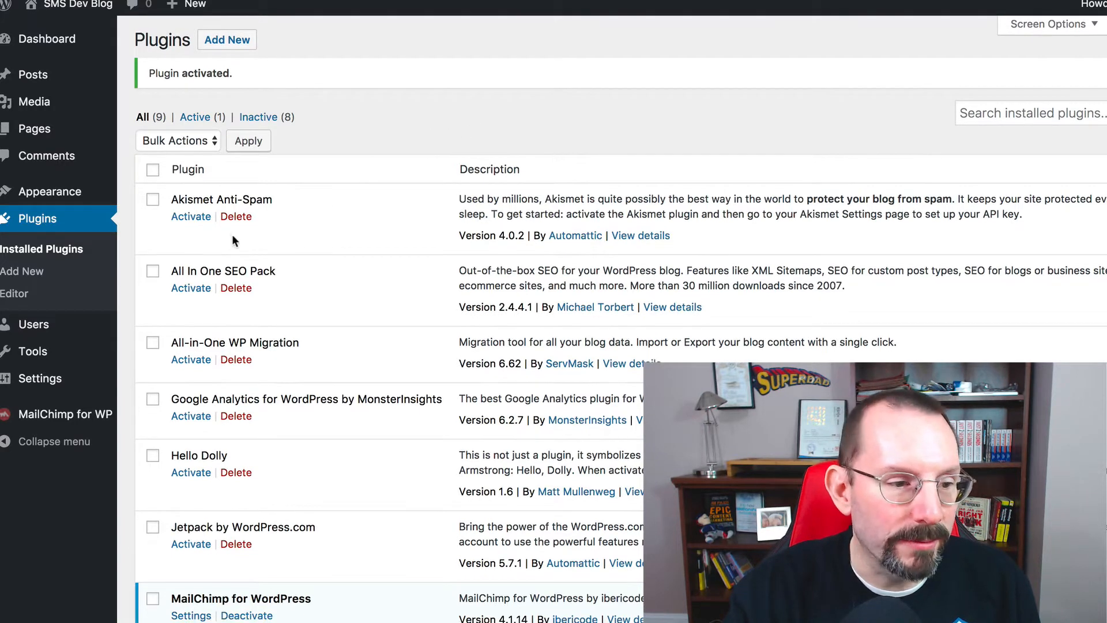
mouse_move(64, 420)
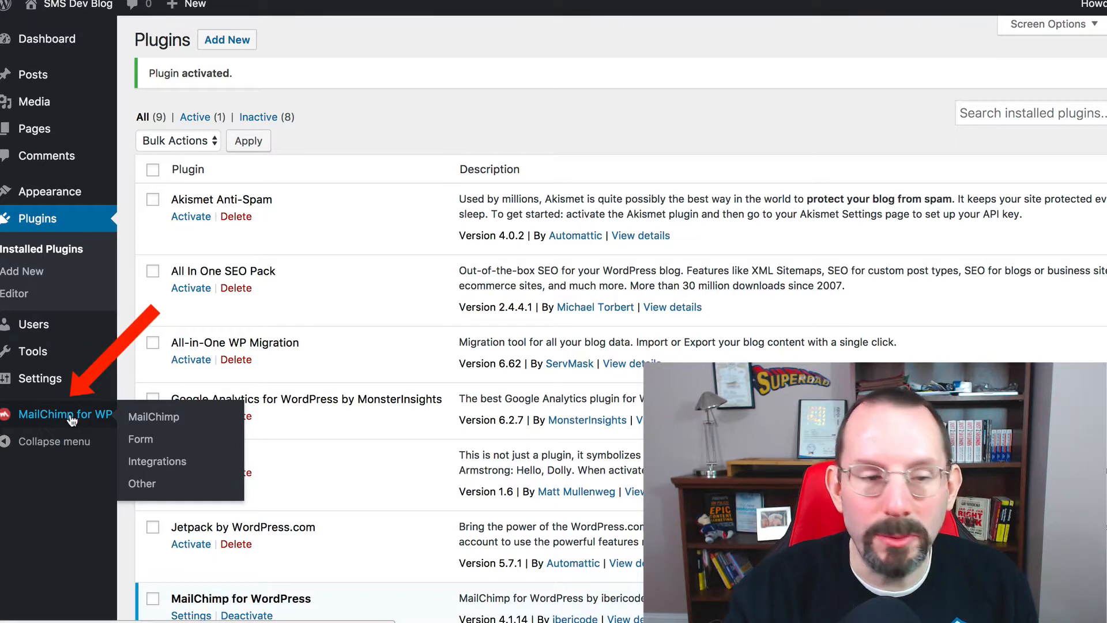
click(167, 418)
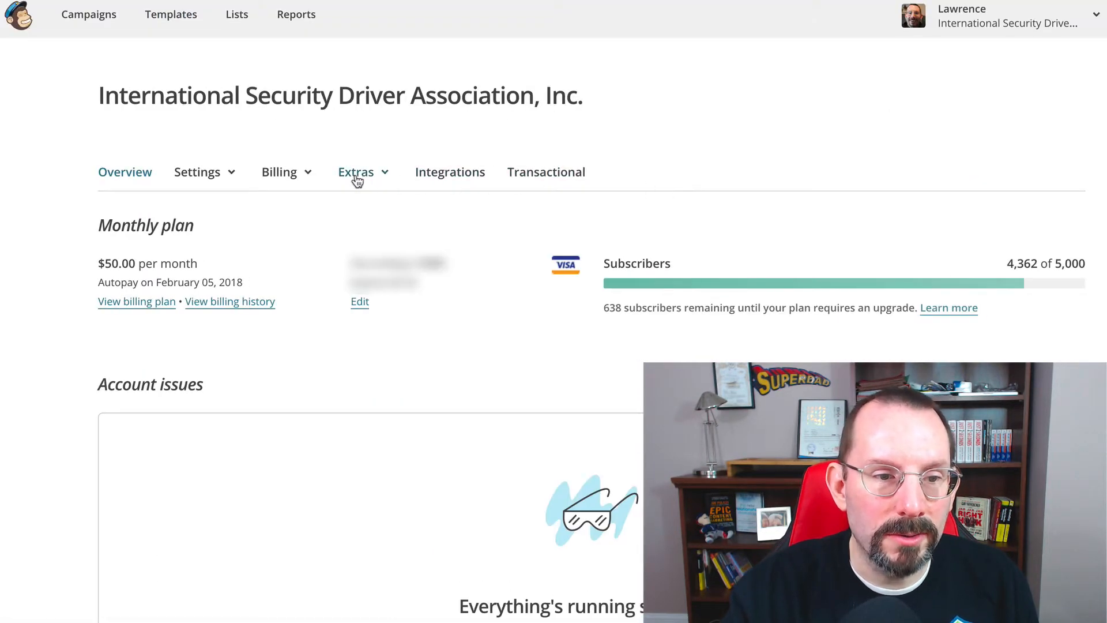
Step: Open the API keys page of the MailChimp account and copy the existing API key
click(355, 172)
click(364, 249)
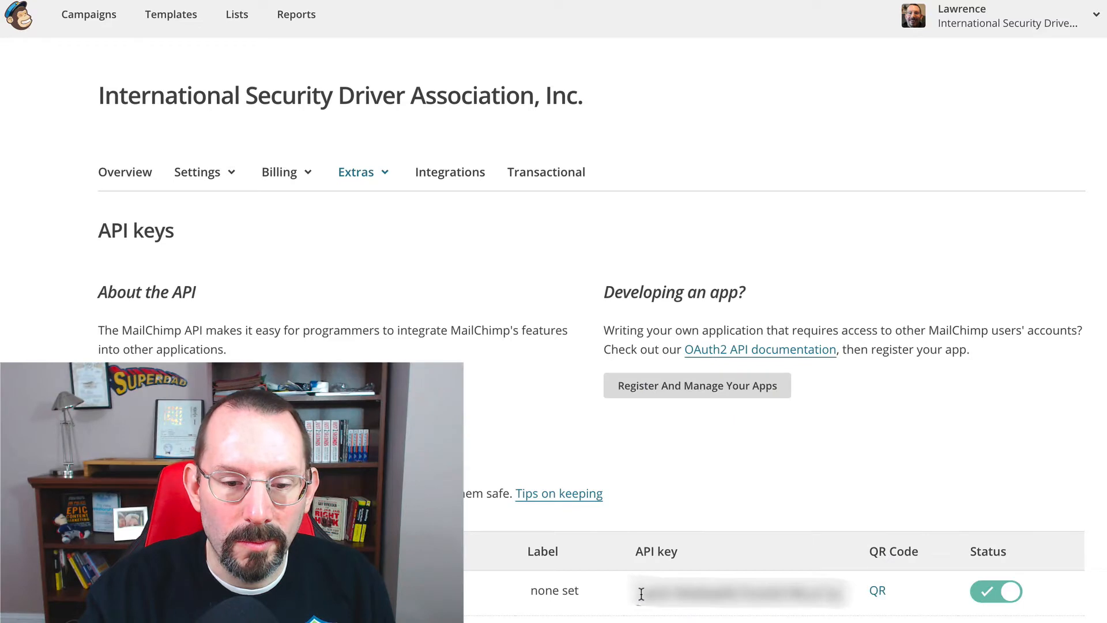
drag(638, 594, 841, 593)
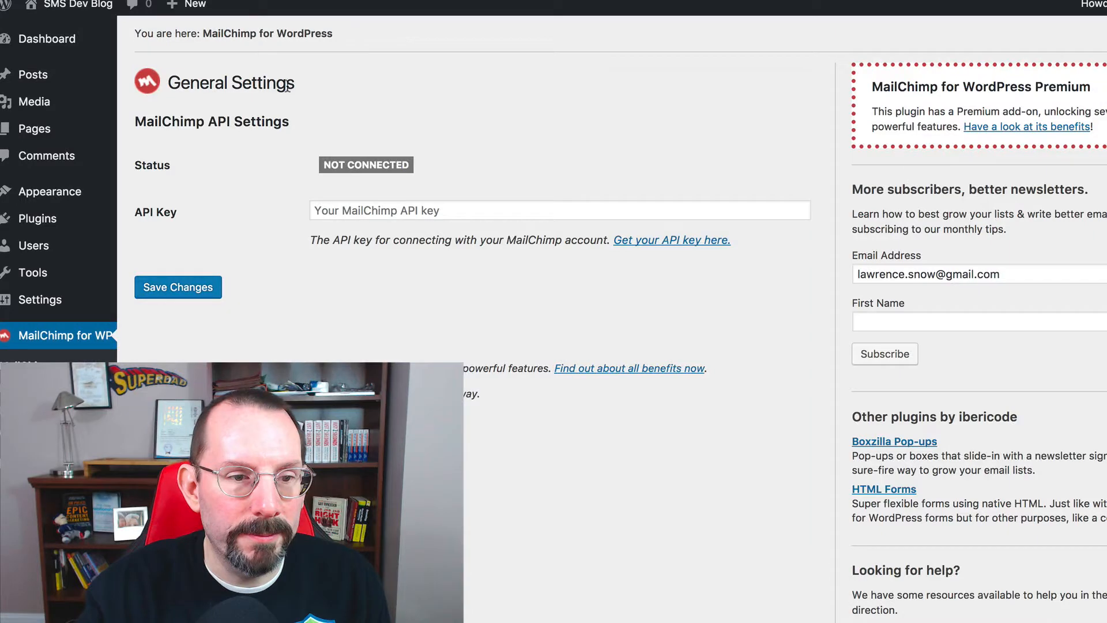
Step: Switch to the WordPress plugin's general settings, paste the MailChimp API key and save the changes
click(380, 210)
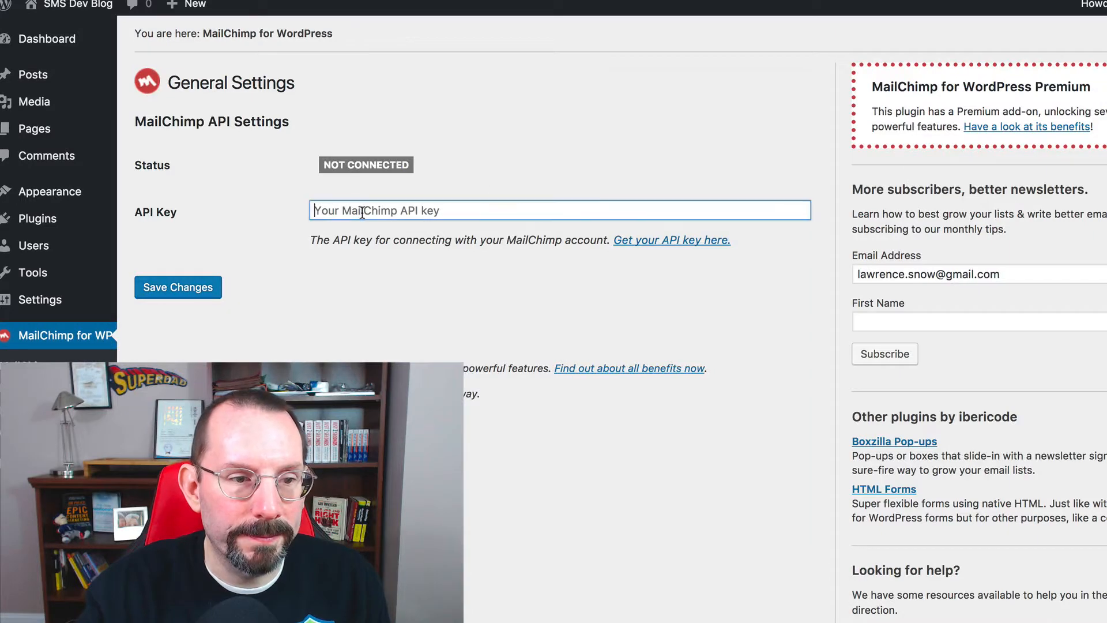
key(super+v)
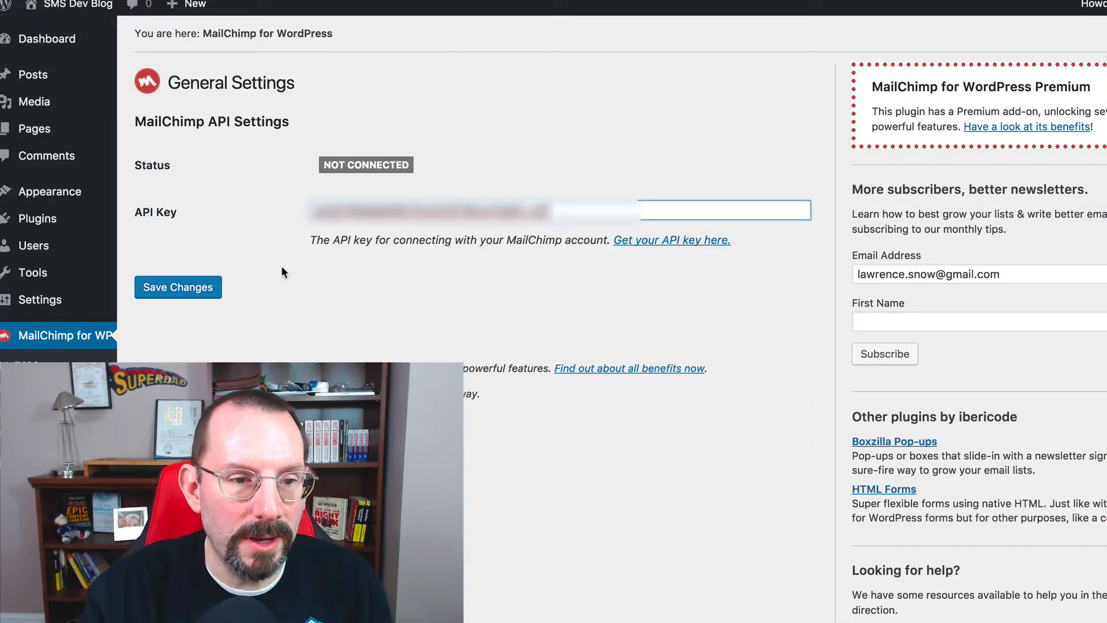
click(180, 287)
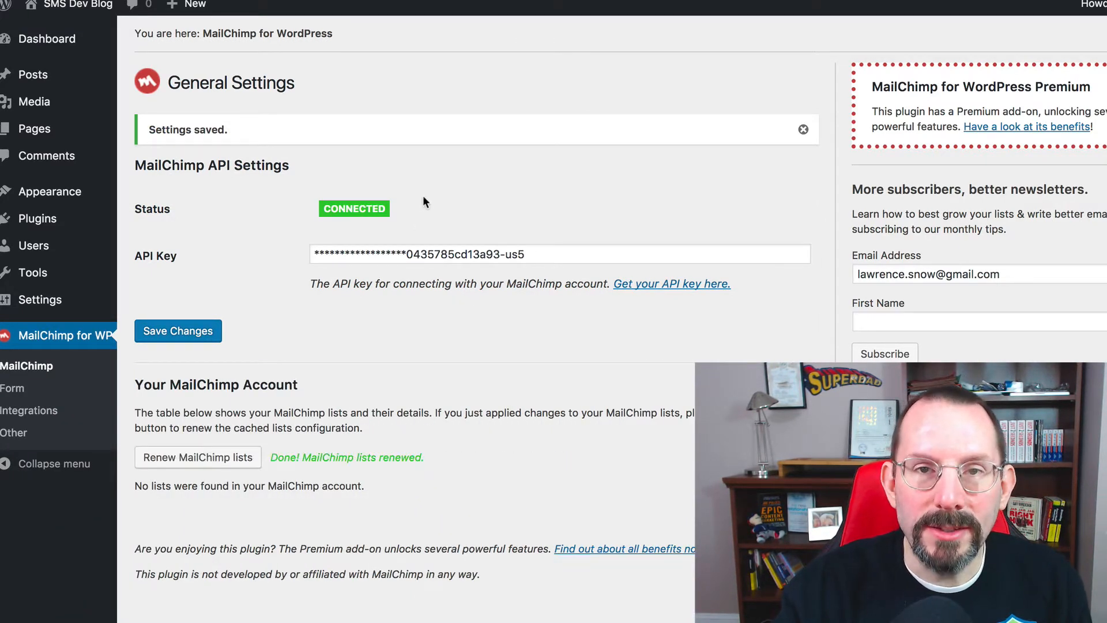
Step: Review the MailChimp lists shown for the account and save the API settings once more
scroll(425, 224, down, 2)
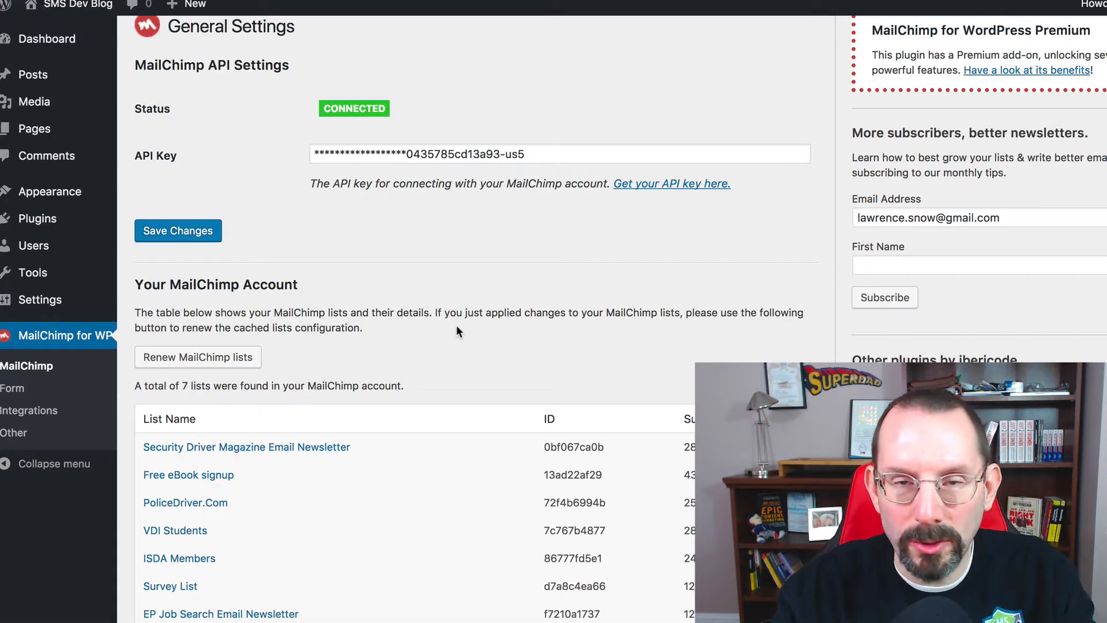
scroll(456, 329, down, 2)
scroll(456, 329, down, 2)
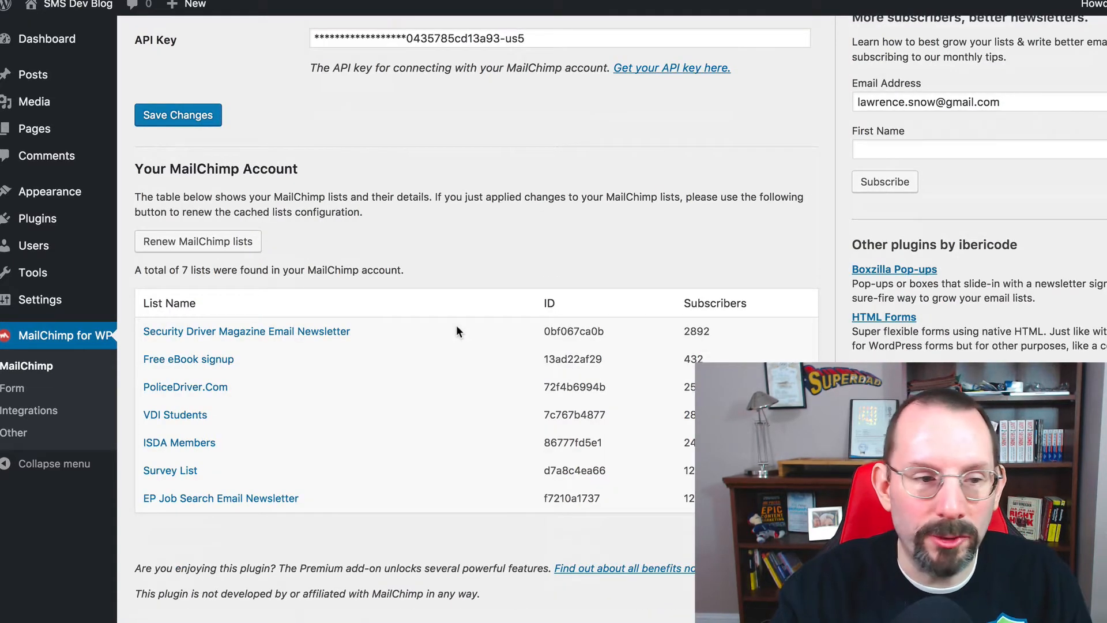
scroll(456, 330, up, 5)
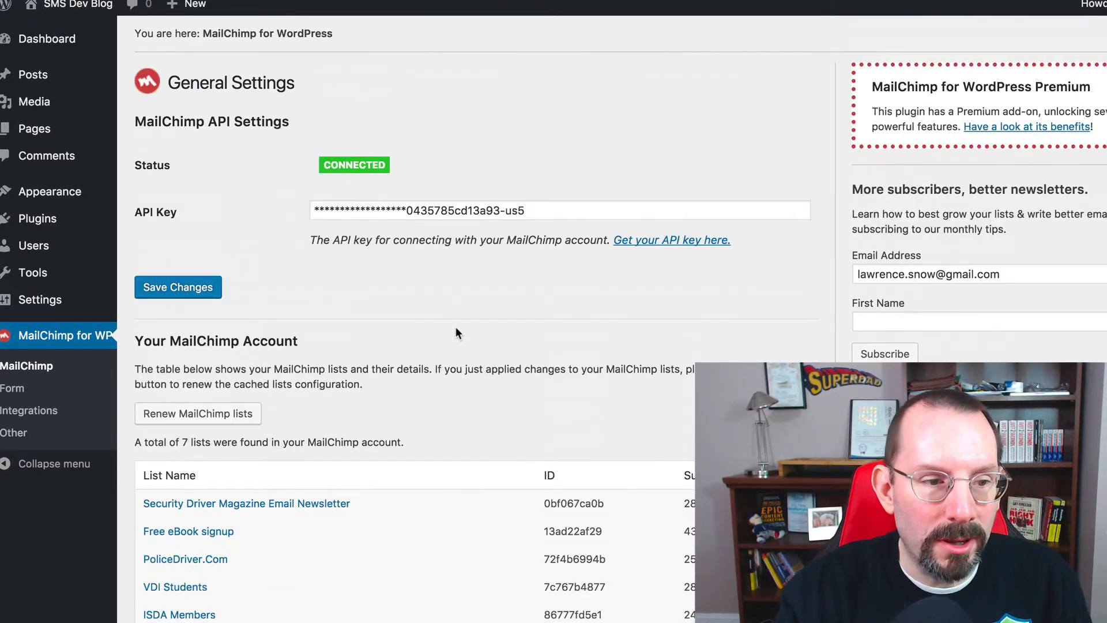
click(180, 287)
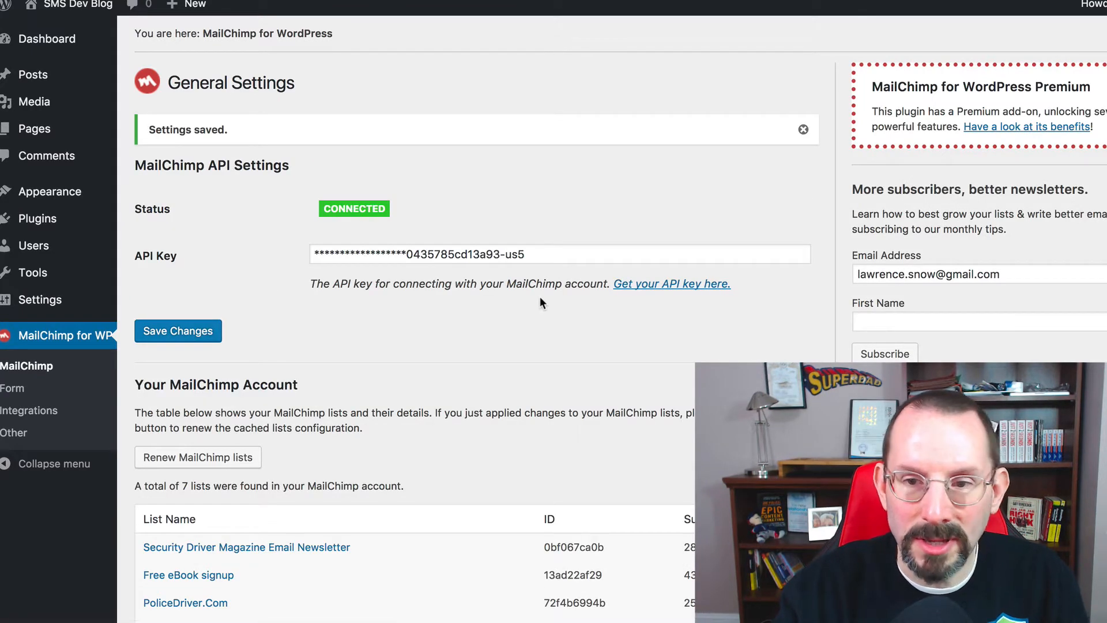
scroll(407, 339, down, 3)
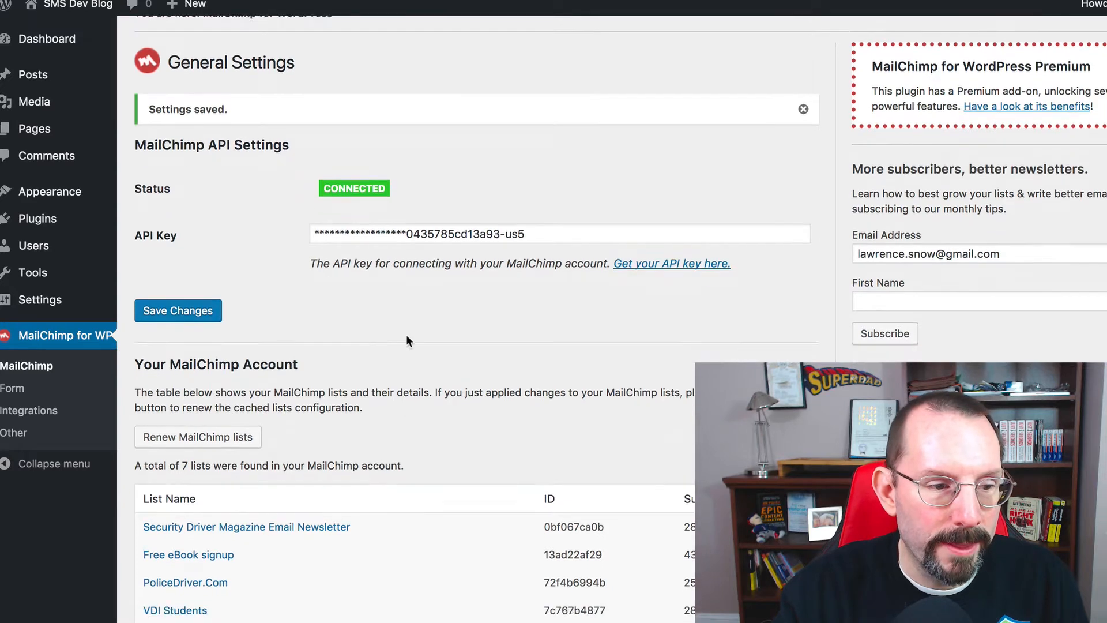
scroll(407, 340, up, 1)
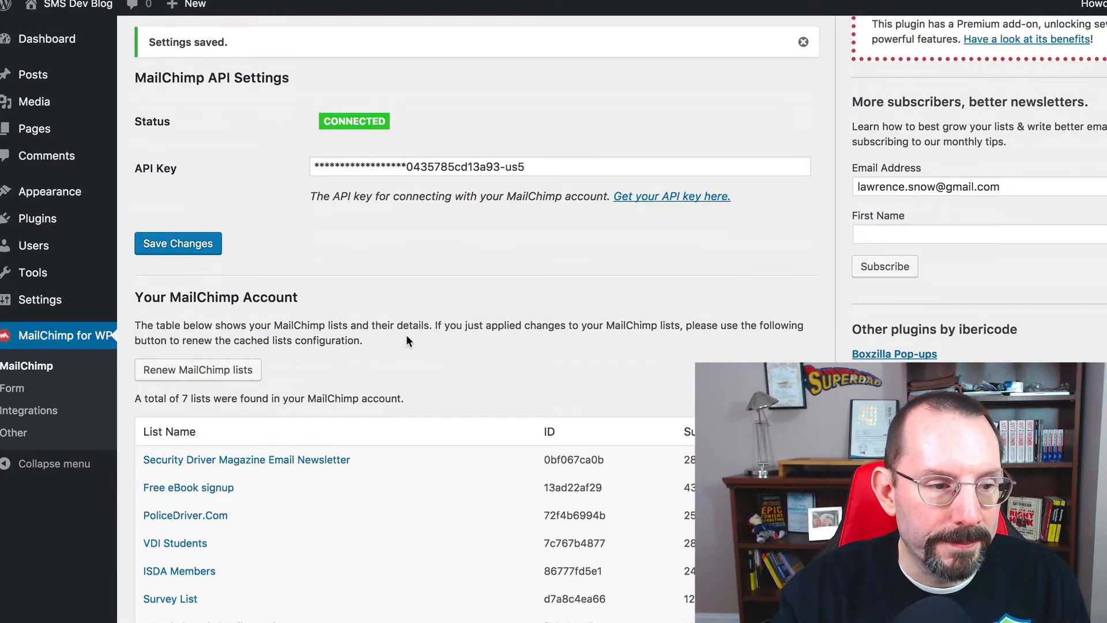
Step: Create a new plugin form named "sign up side bar" that subscribes visitors to the Free eBook signup list
click(12, 388)
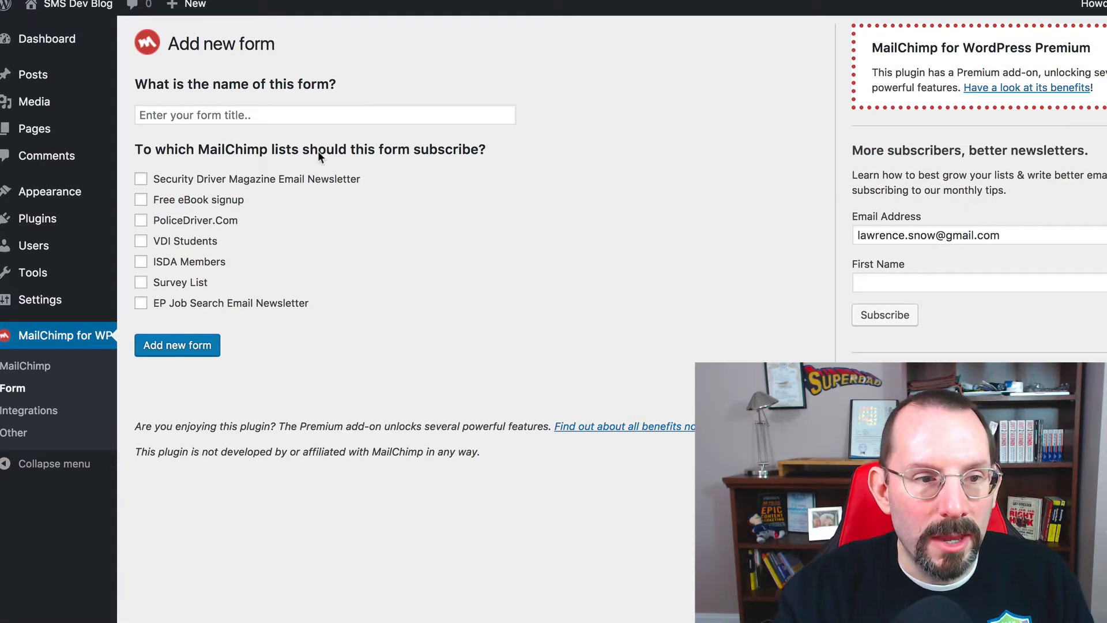
click(320, 115)
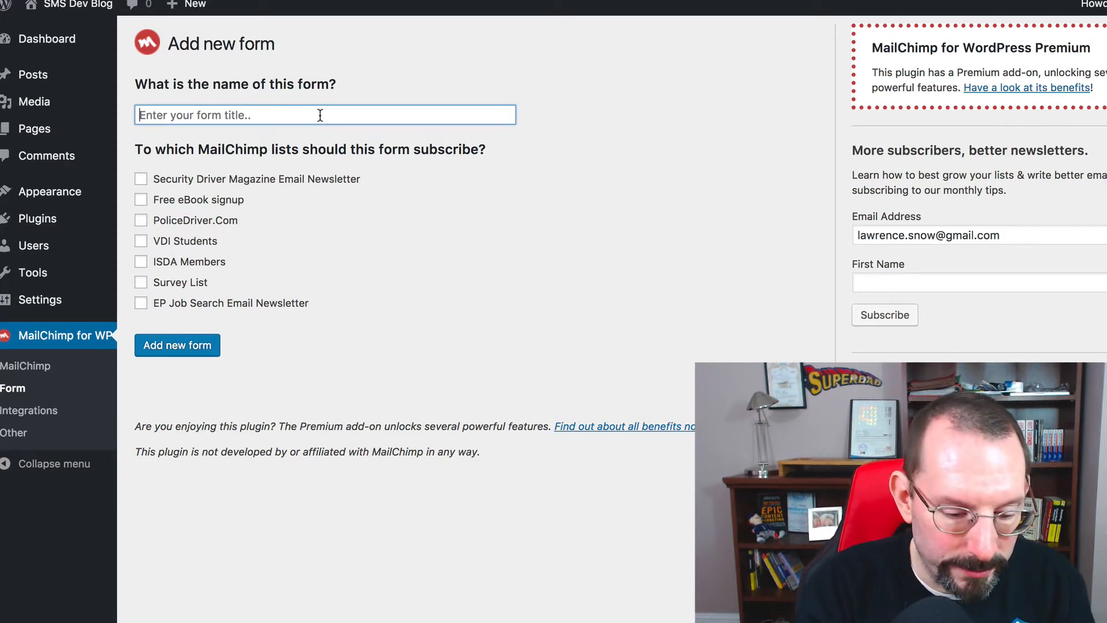
text(sign up)
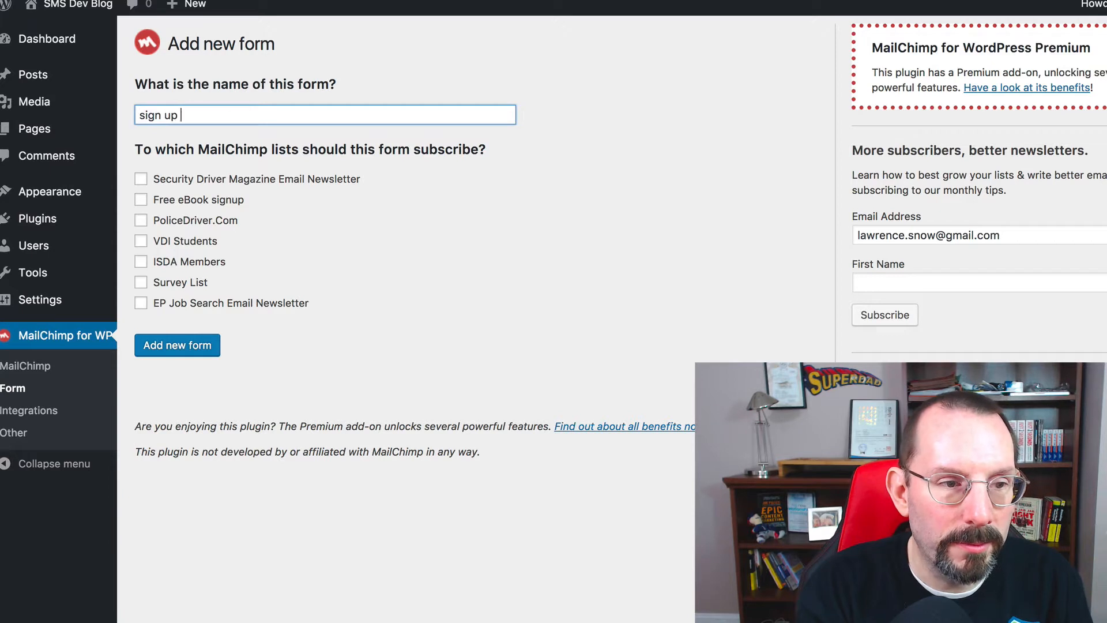
text( home page)
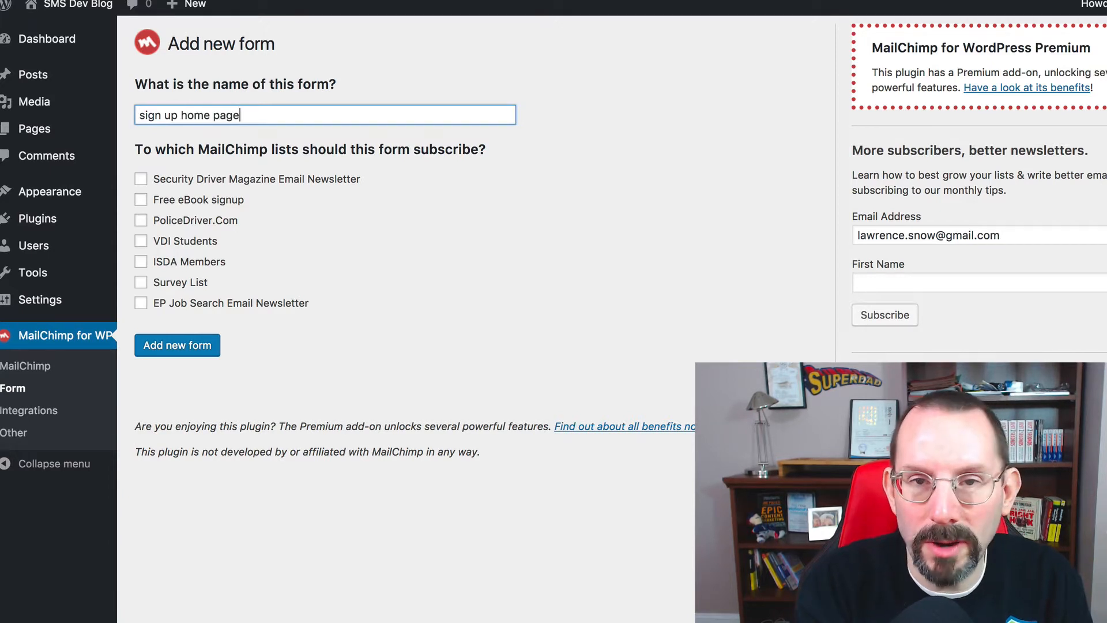
key(BackSpace)
key(BackSpace)
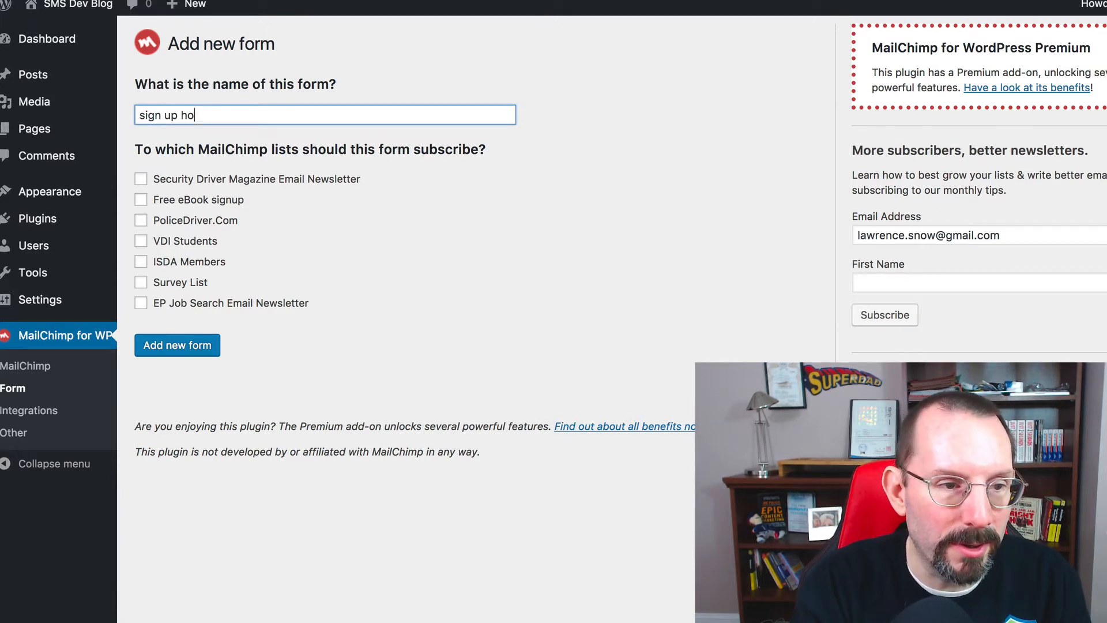
text(sid)
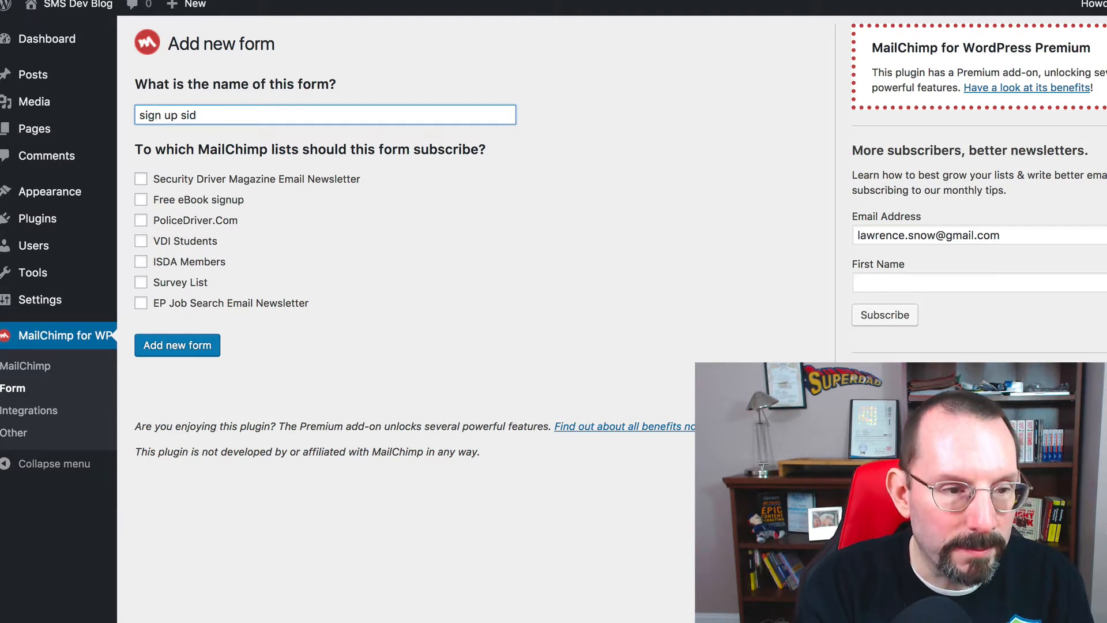
text(e bar)
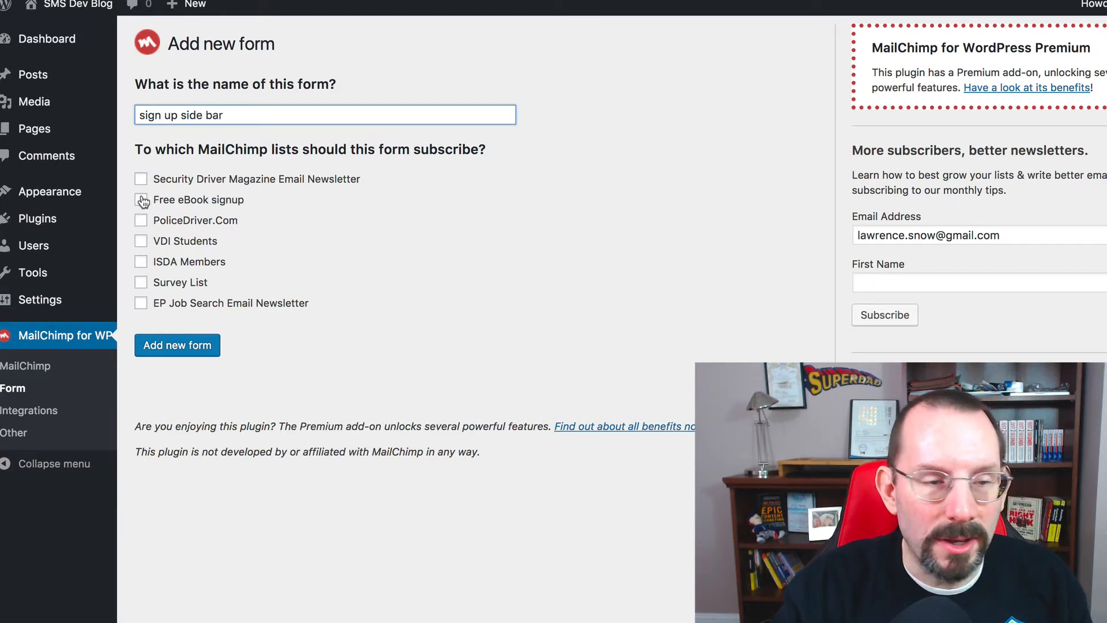
click(141, 200)
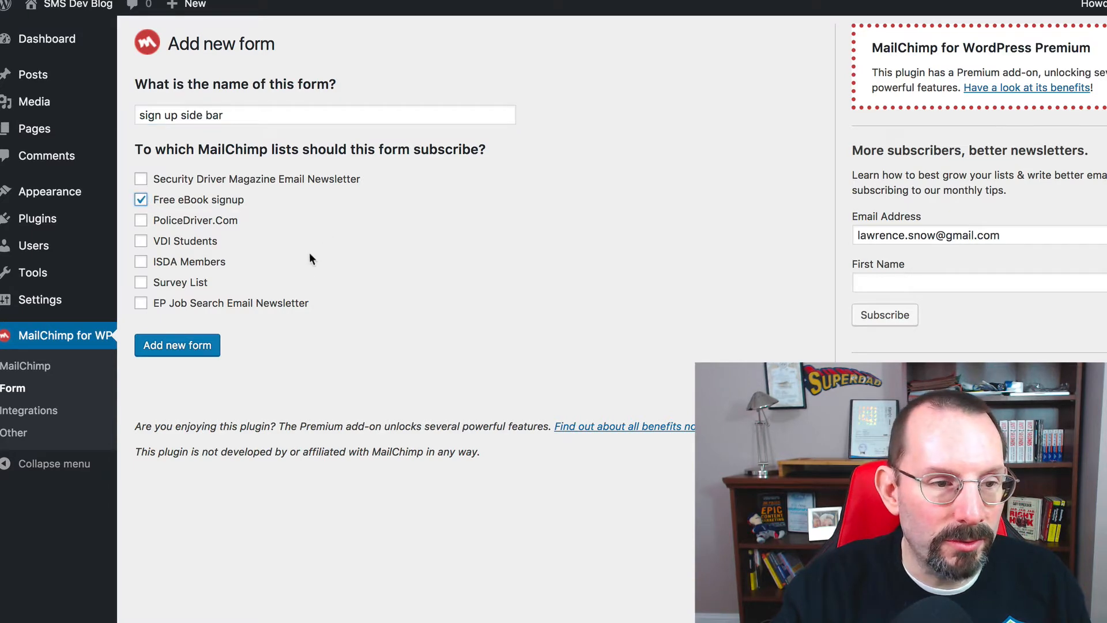
click(181, 349)
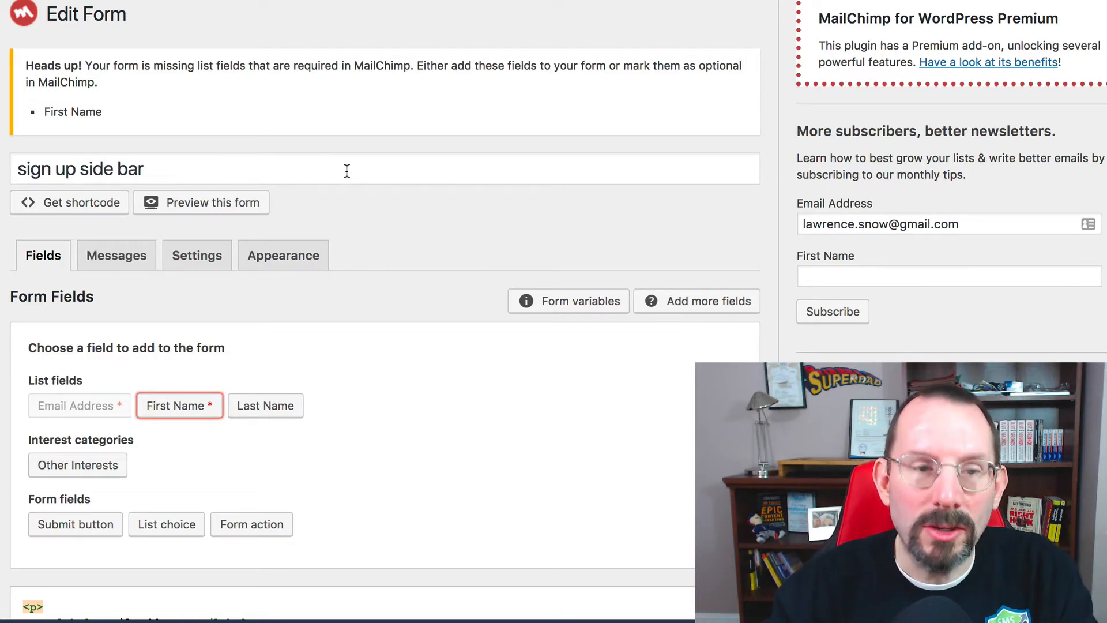
Step: Examine the form's available fields and the email and submit markup in the form code
scroll(405, 381, down, 2)
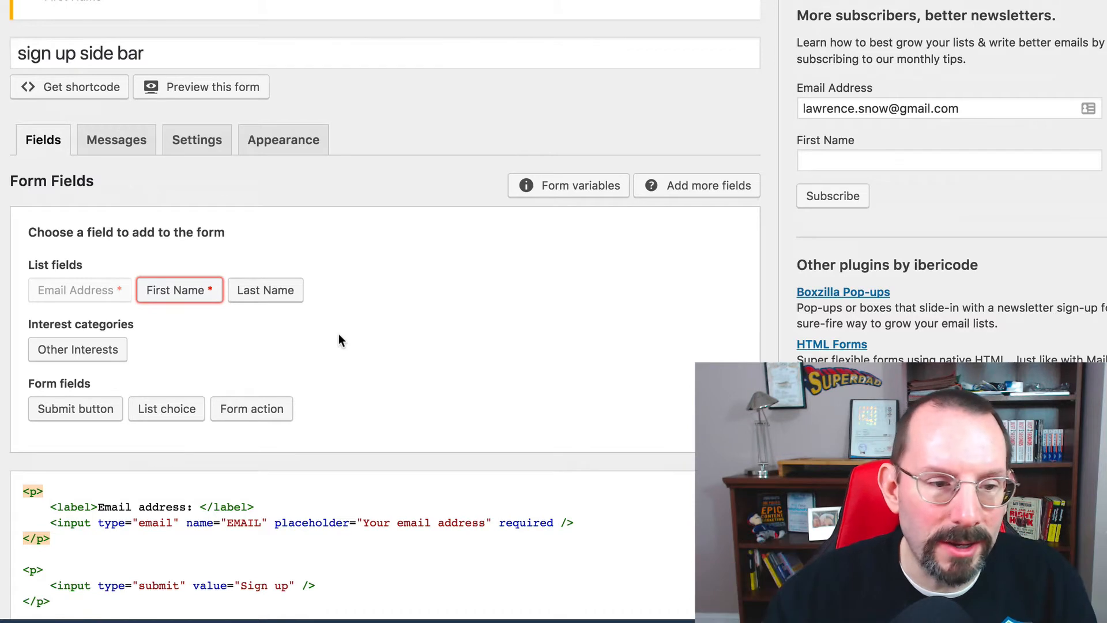
scroll(350, 325, up, 1)
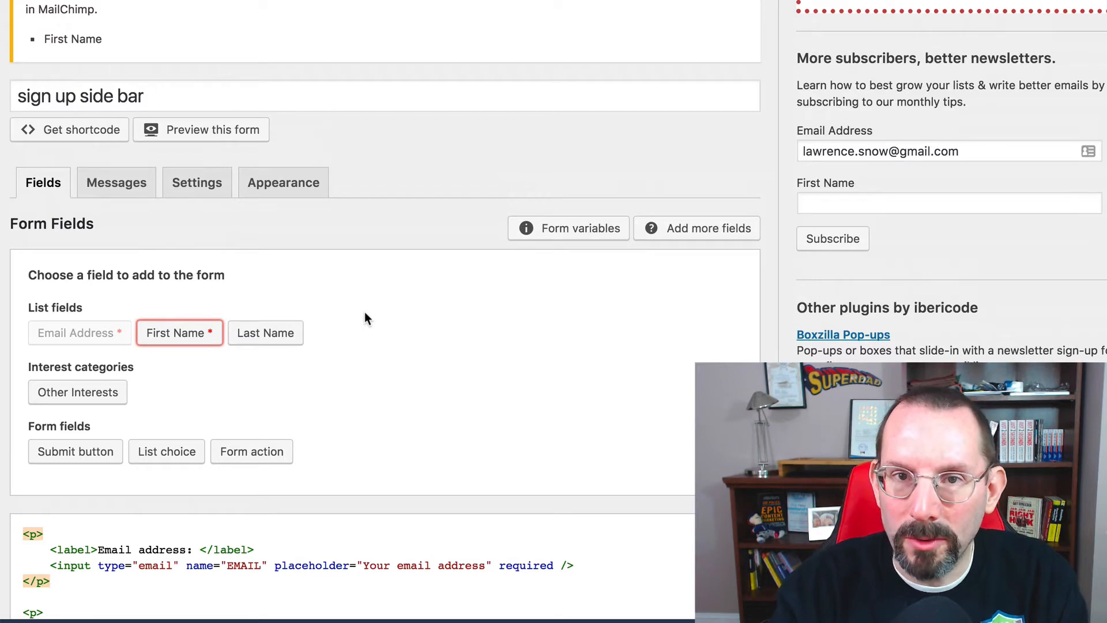
scroll(366, 312, up, 1)
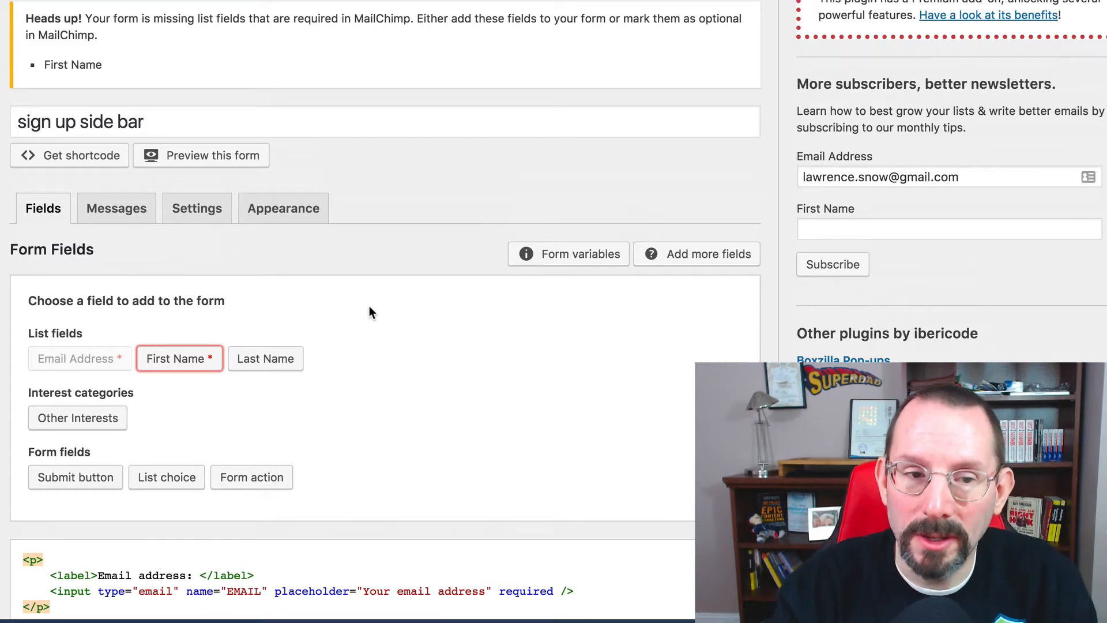
scroll(368, 306, down, 4)
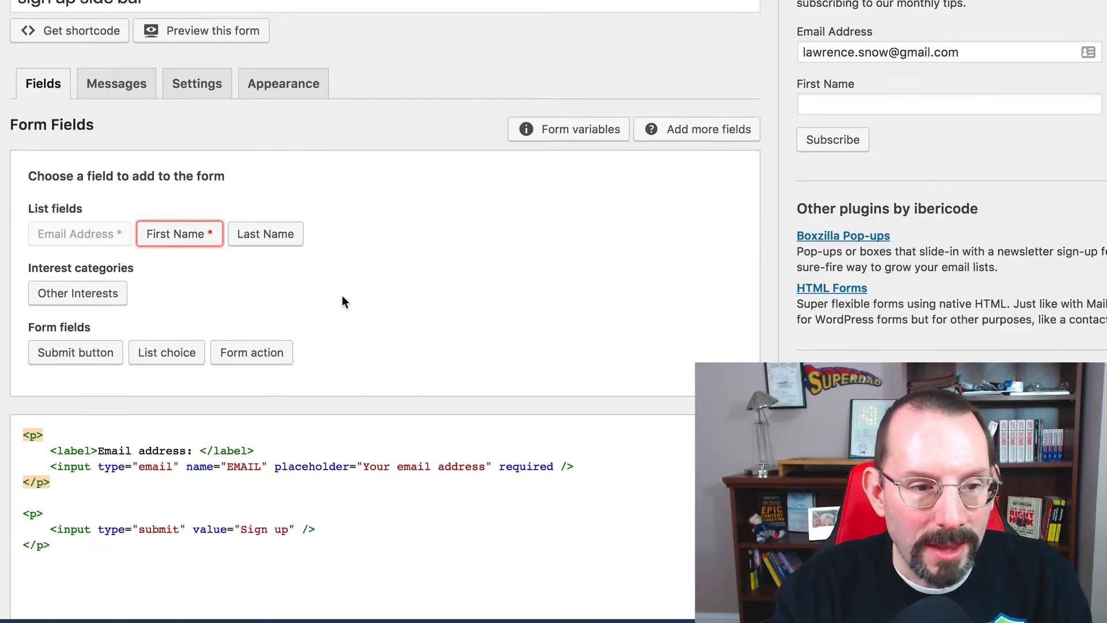
scroll(417, 384, down, 5)
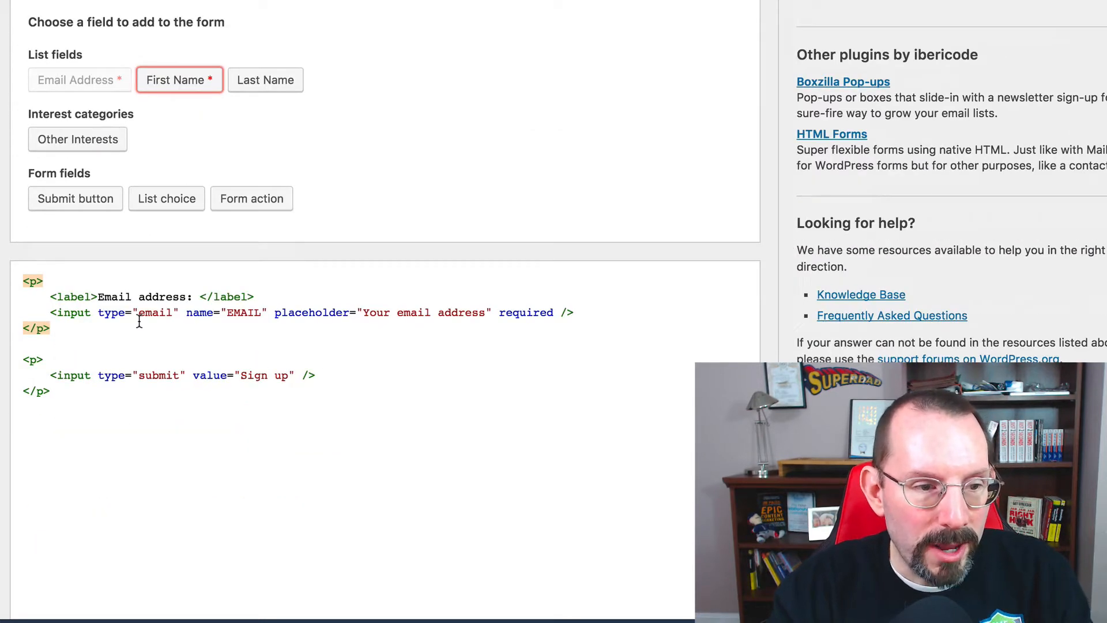
click(139, 316)
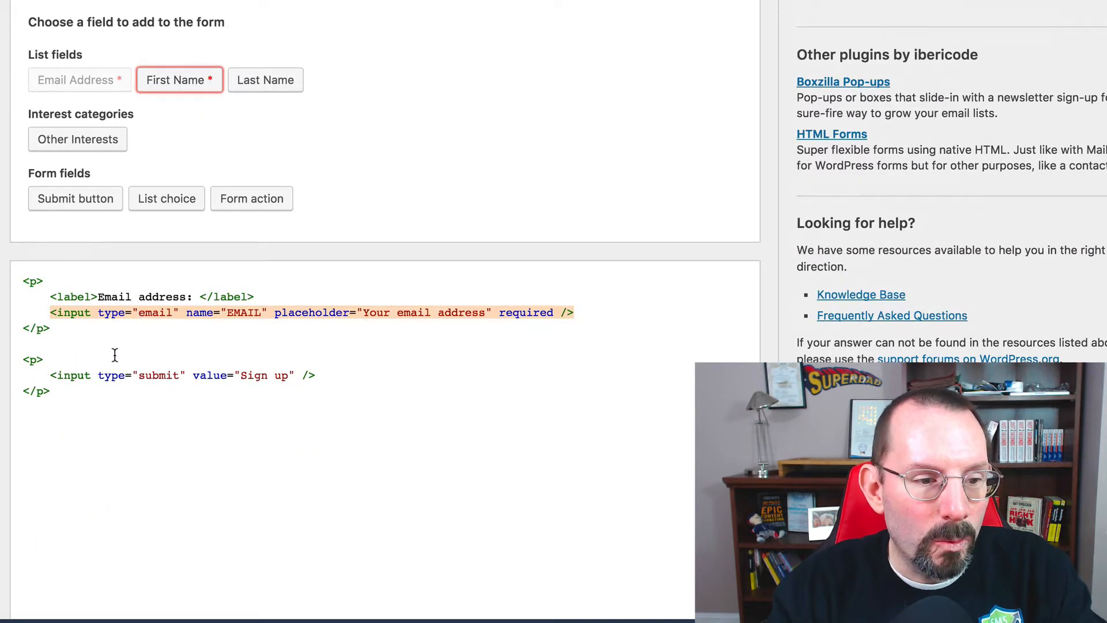
click(21, 282)
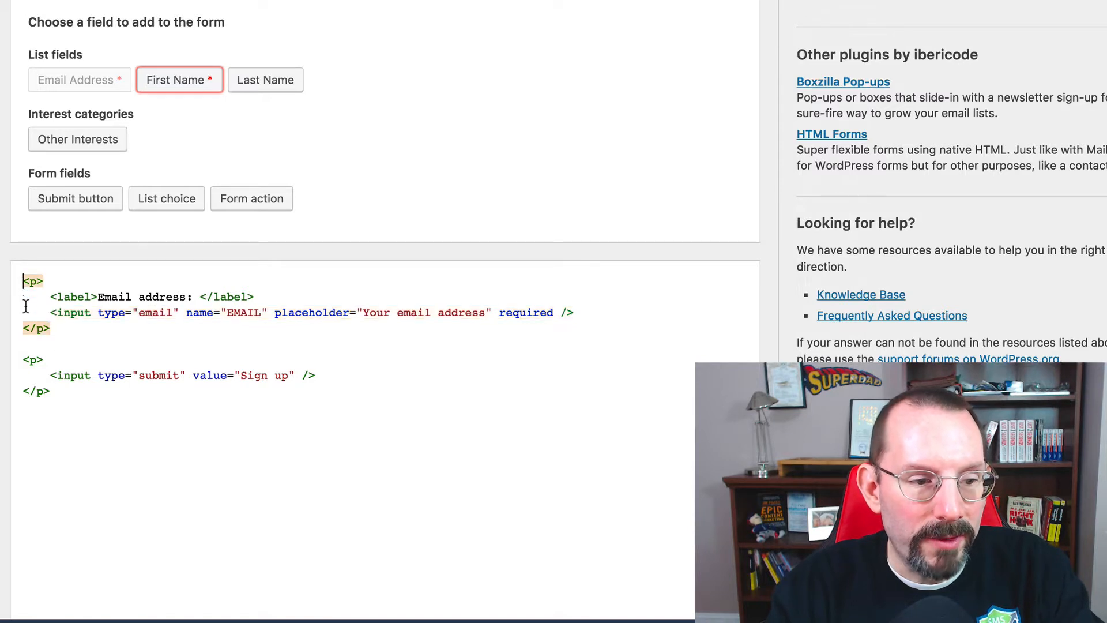
Step: Add the First Name field with the placeholder "First Name" to the form, between the email and submit blocks
click(57, 345)
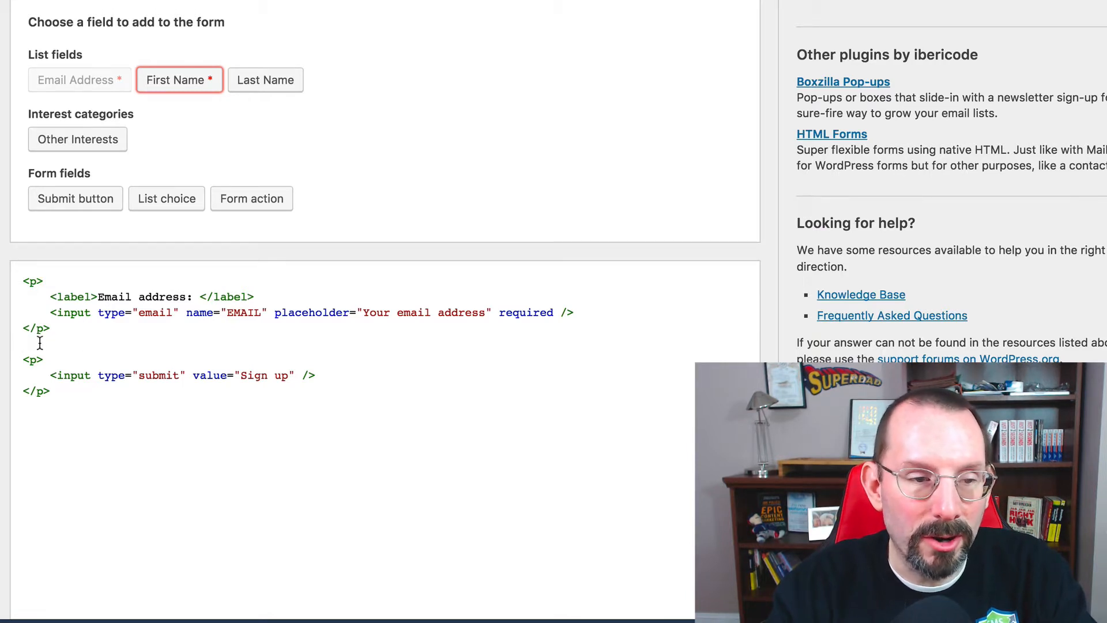
click(189, 79)
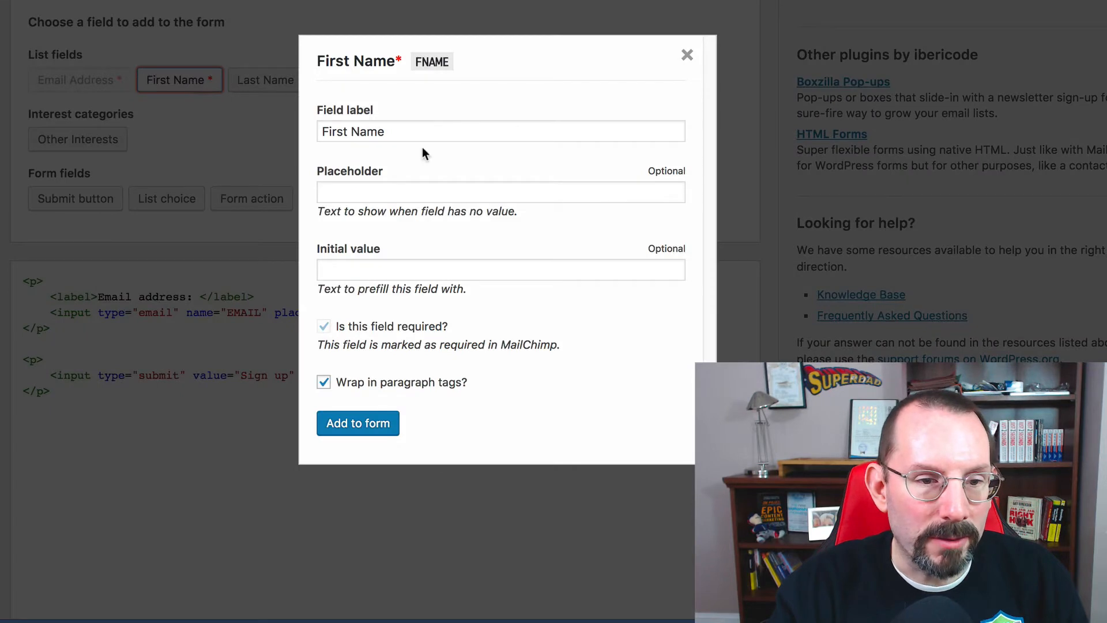
click(412, 190)
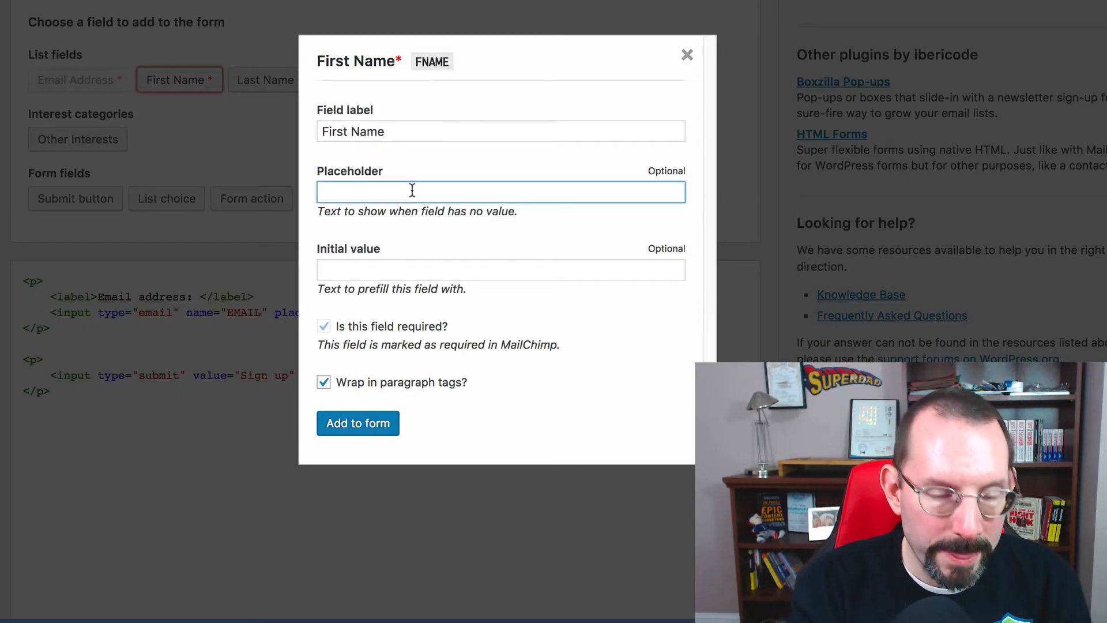
text(First )
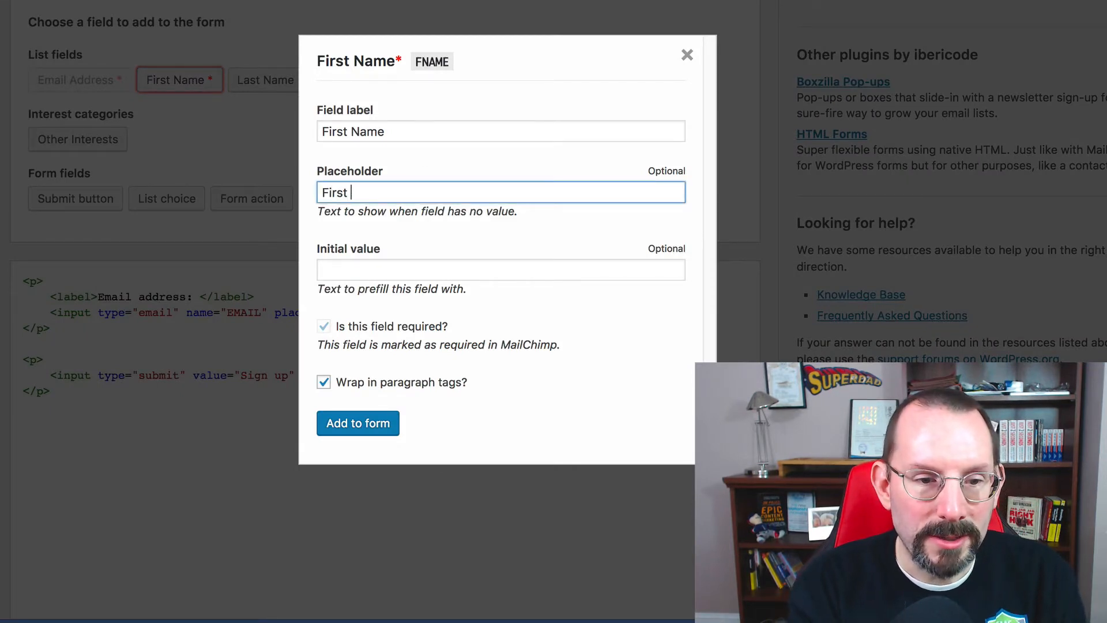
text(Name)
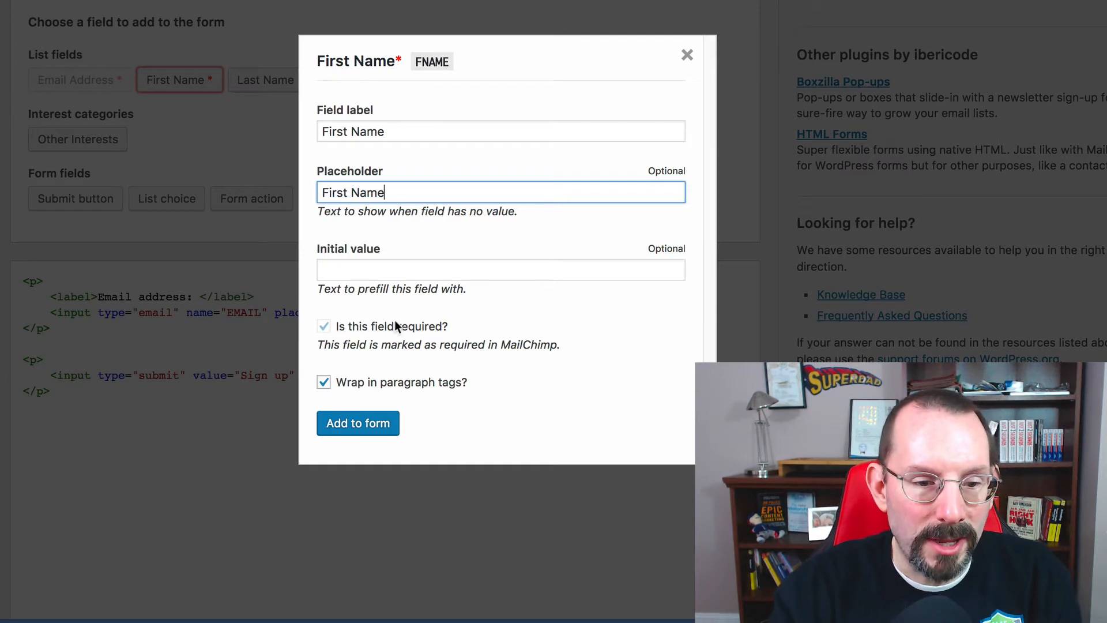
click(358, 423)
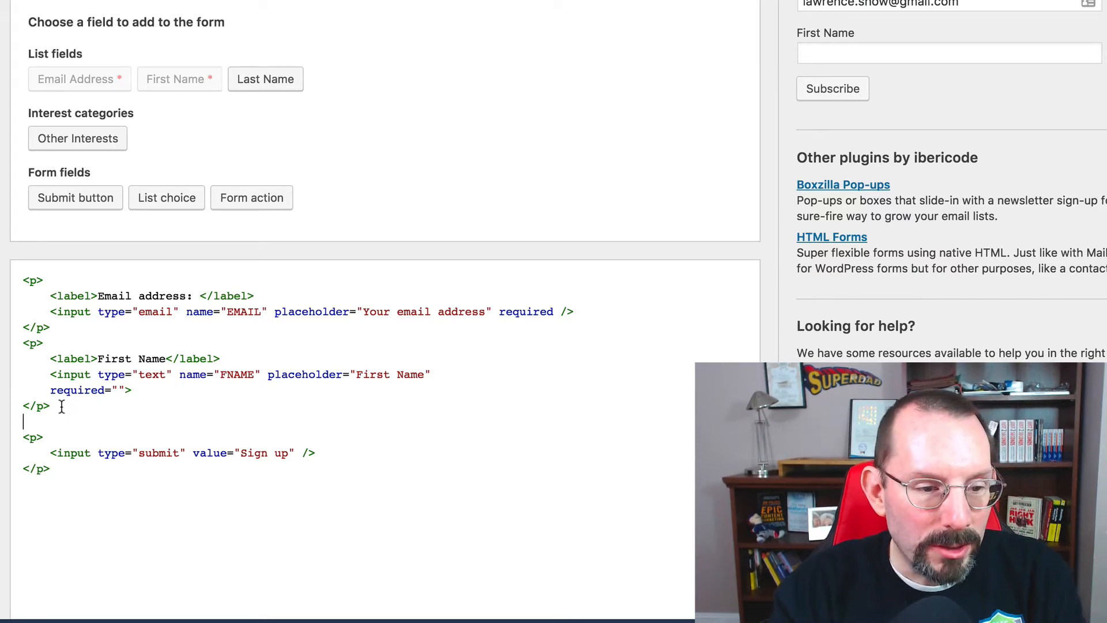
Step: Delete the First Name paragraph block located below the email block in the form code
drag(61, 407, 13, 348)
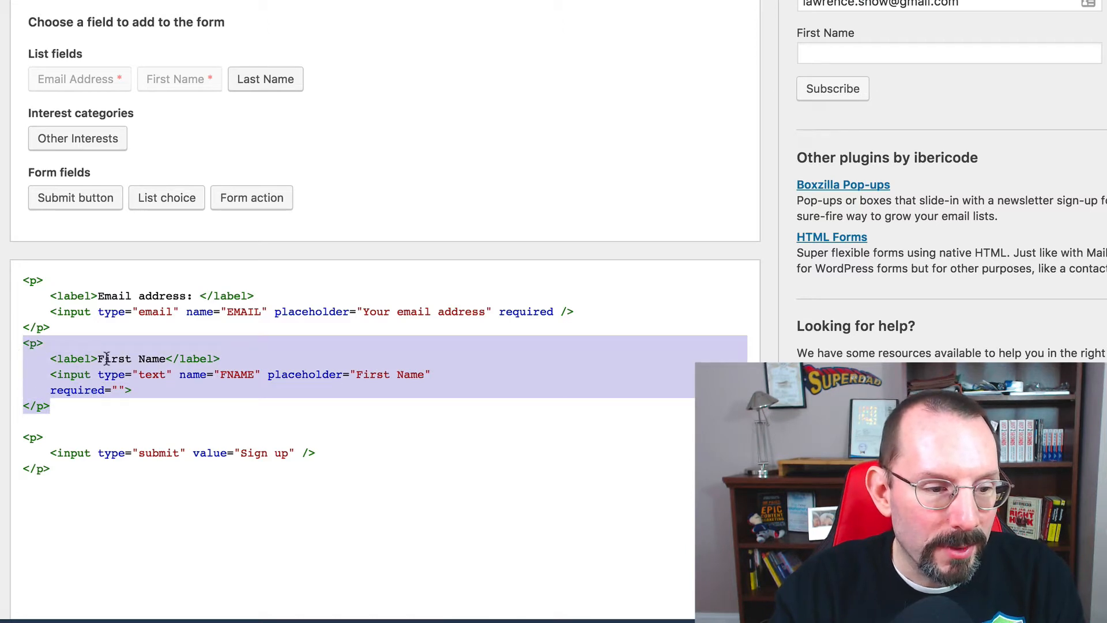
key(BackSpace)
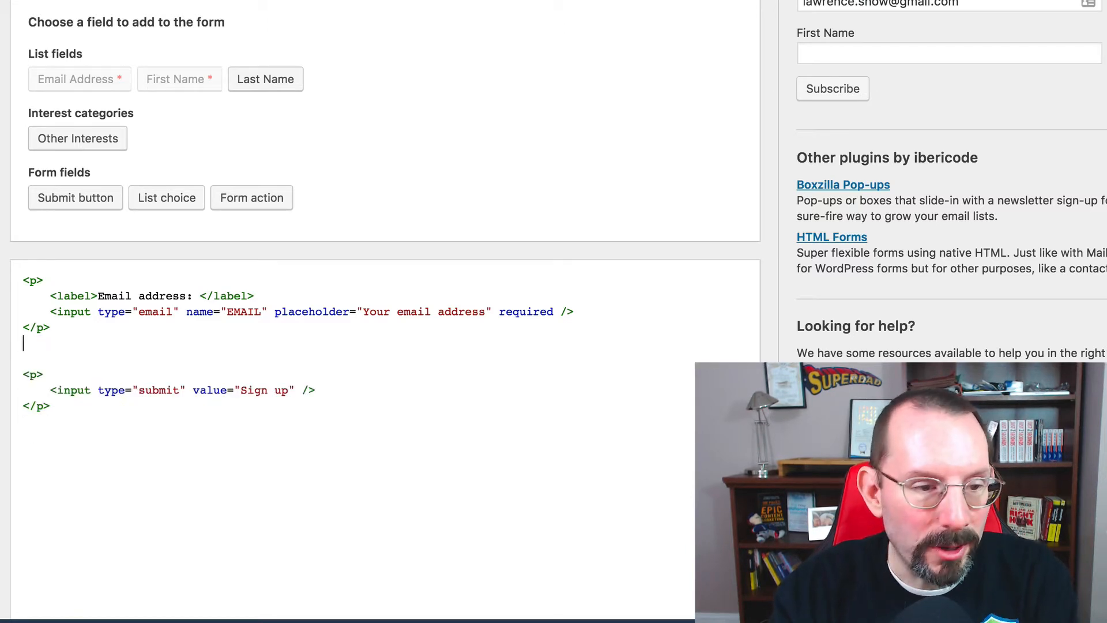
scroll(223, 368, down, 1)
scroll(187, 233, up, 5)
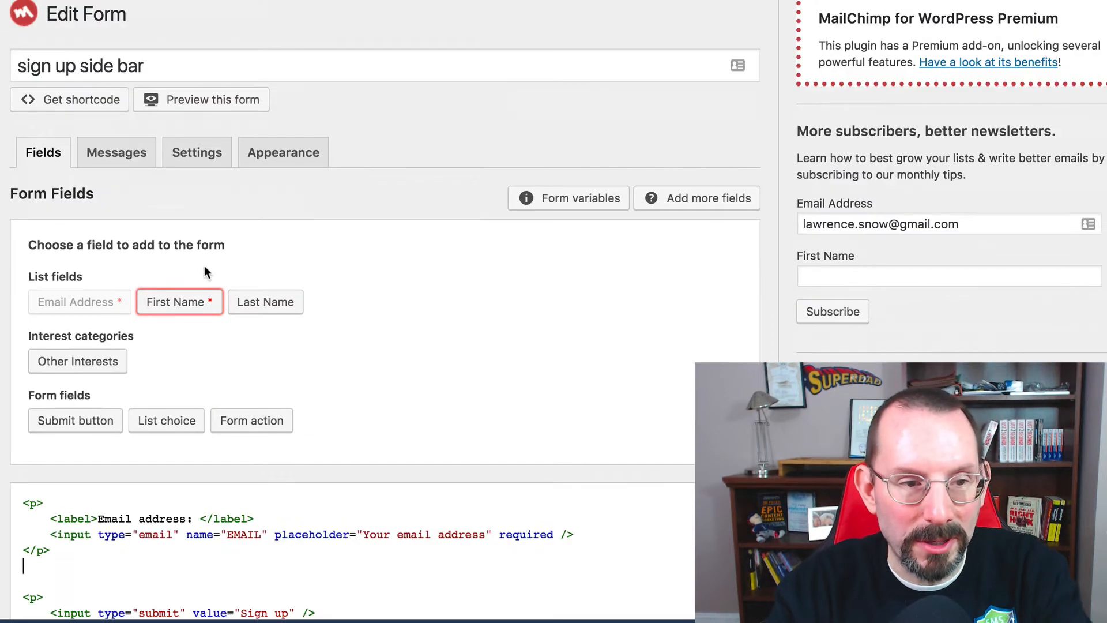
scroll(205, 277, down, 1)
scroll(205, 277, down, 2)
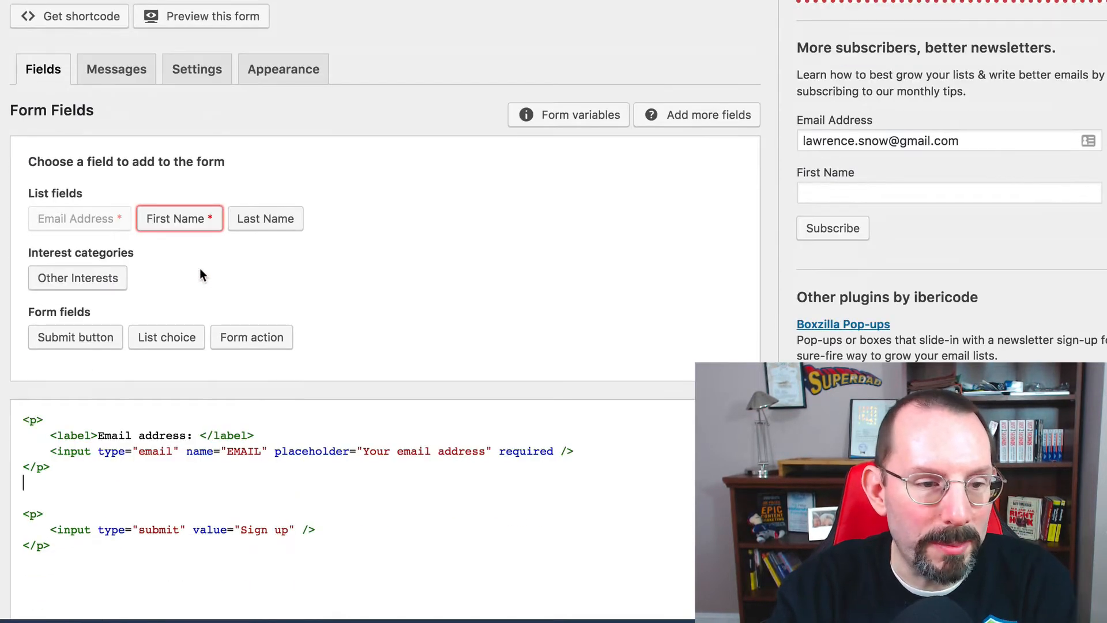
Step: Make an empty line above the email block and add the First Name field there with the placeholder "First Name"
click(24, 419)
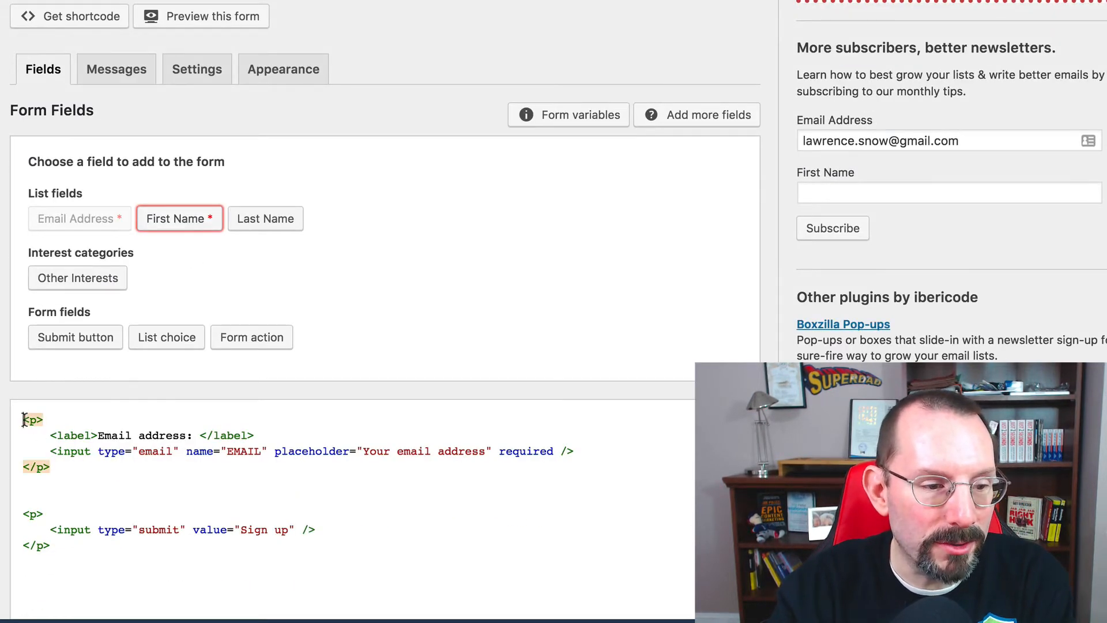
key(Return)
scroll(87, 407, up, 4)
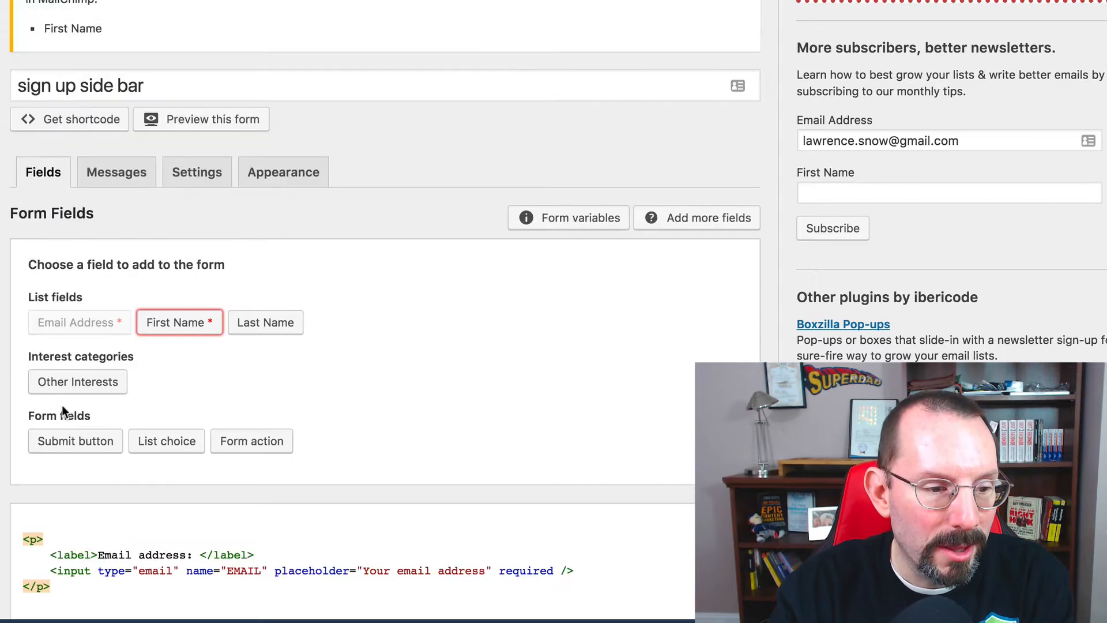
scroll(75, 450, down, 5)
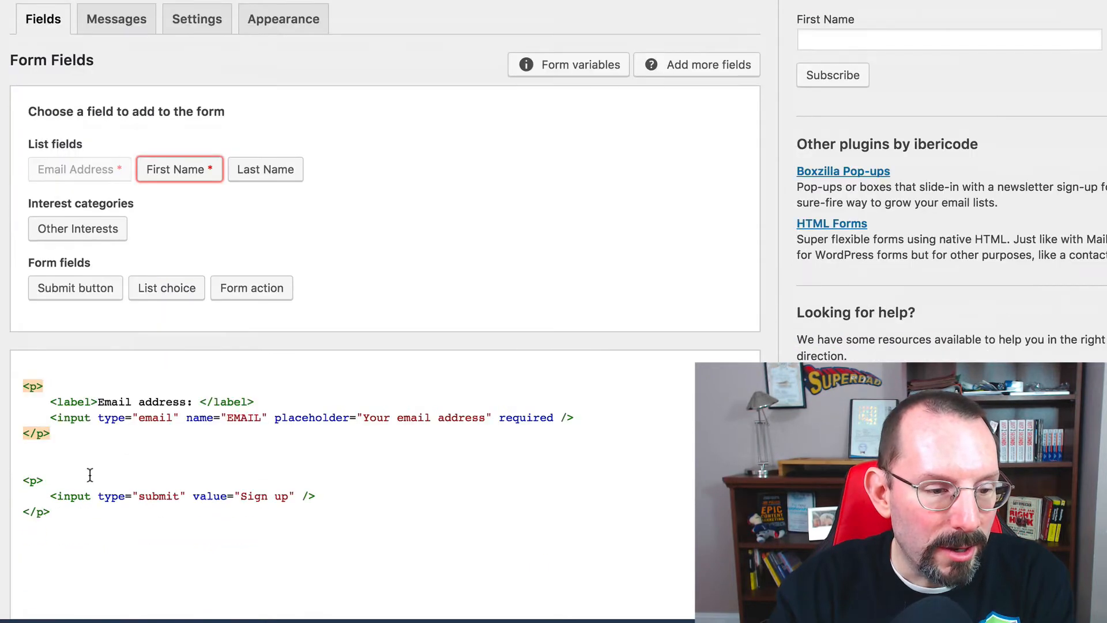
click(43, 370)
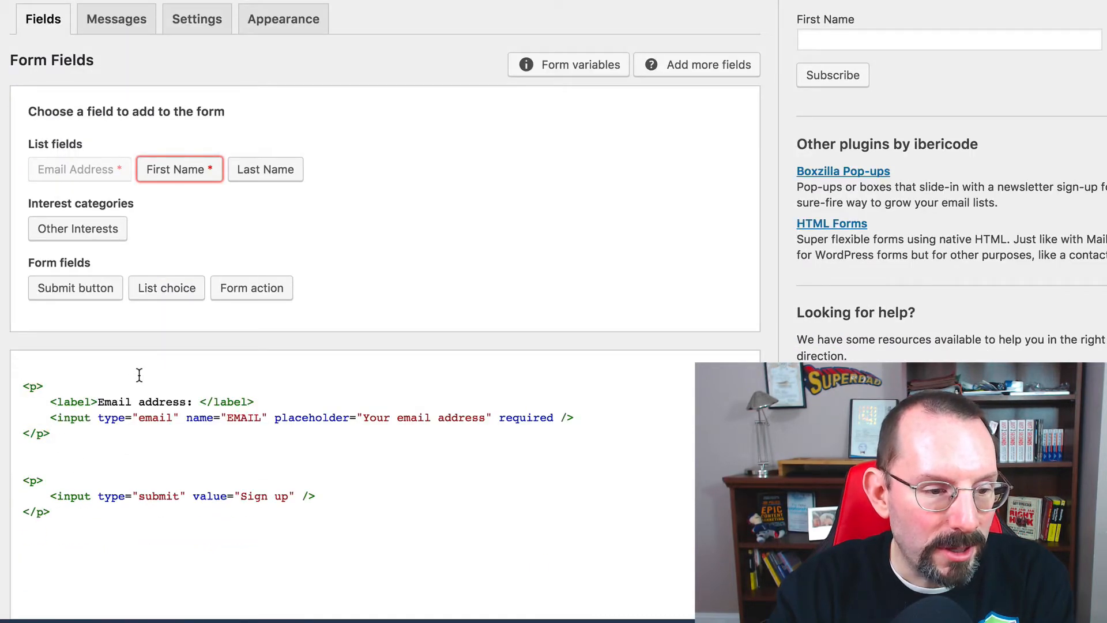
click(165, 169)
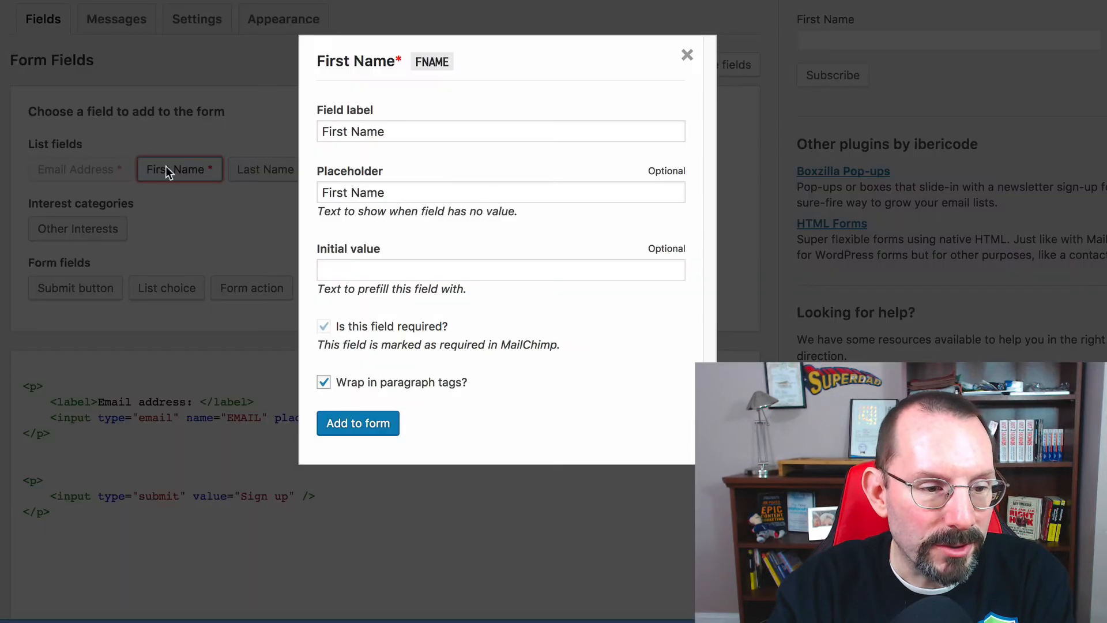
click(376, 425)
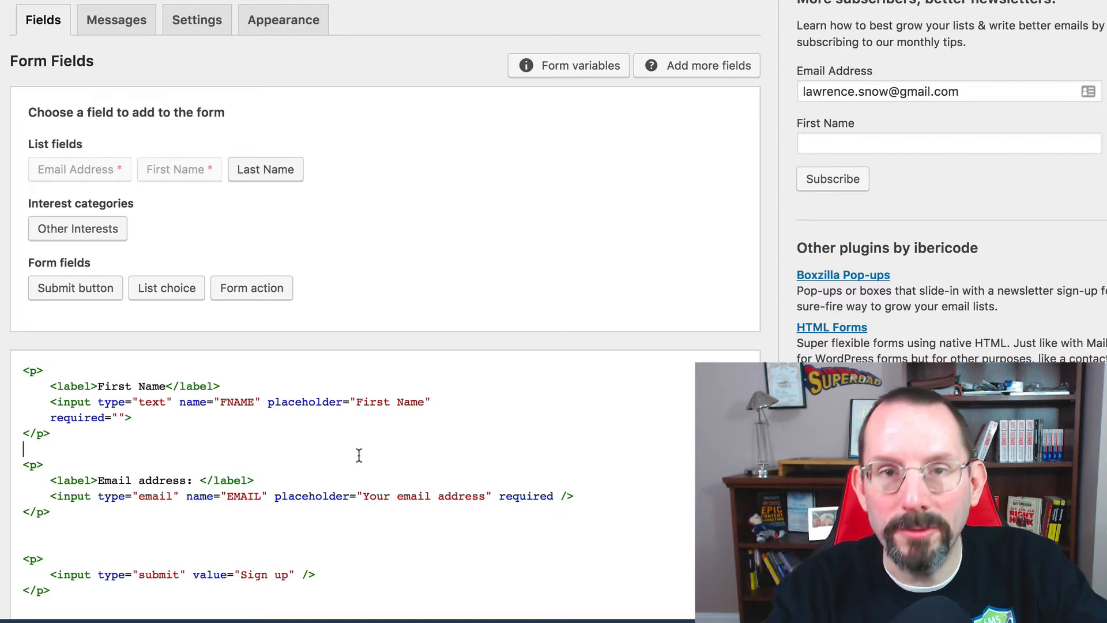
Step: Remove the extra blank line between the email and submit blocks in the form code
scroll(391, 445, down, 3)
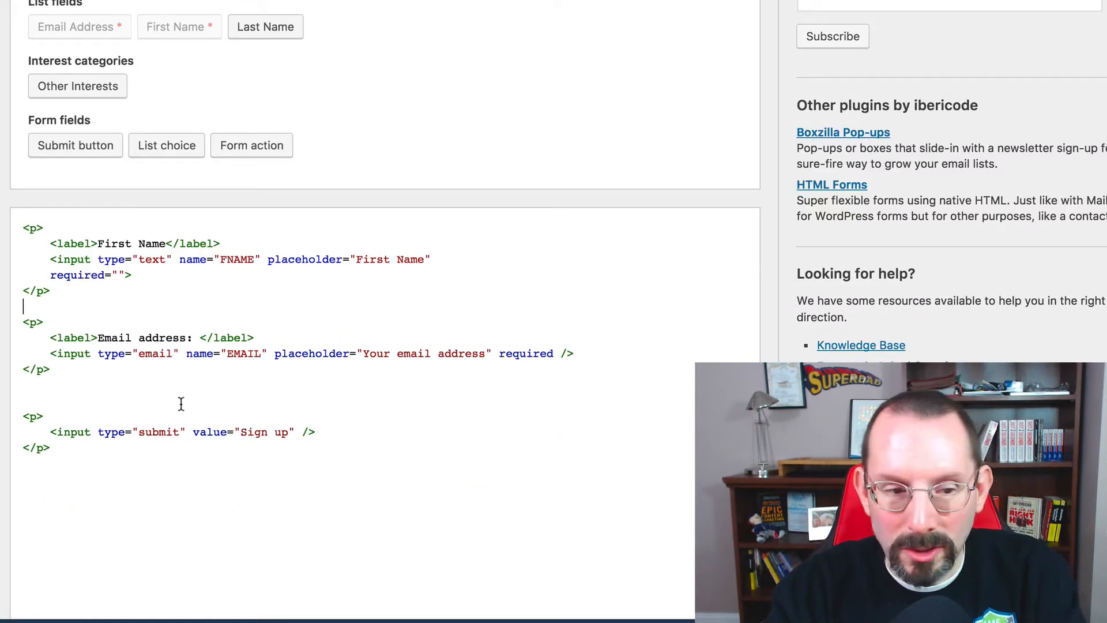
click(58, 388)
key(BackSpace)
scroll(248, 403, down, 2)
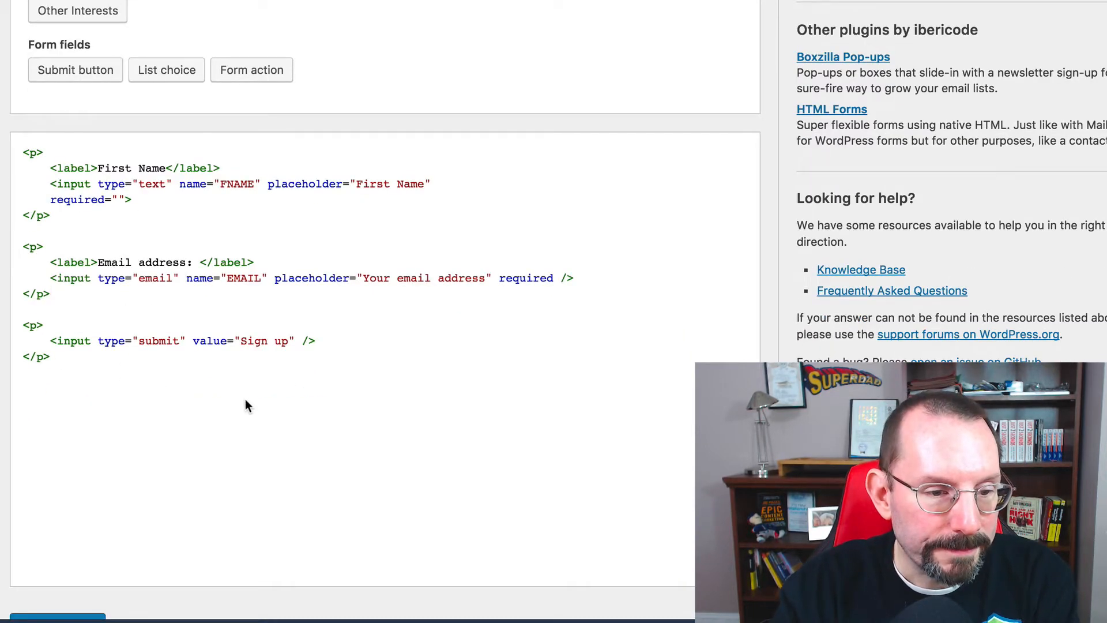
Step: Review the options of the Submit button and List choice fields without adding either to the form
scroll(244, 405, up, 5)
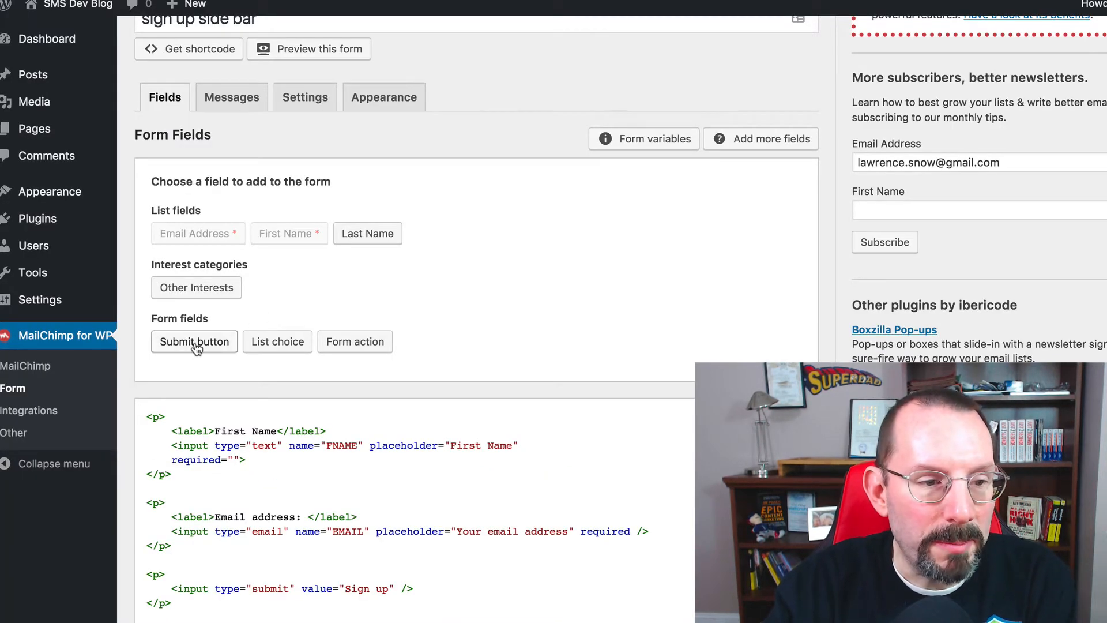
scroll(304, 403, down, 3)
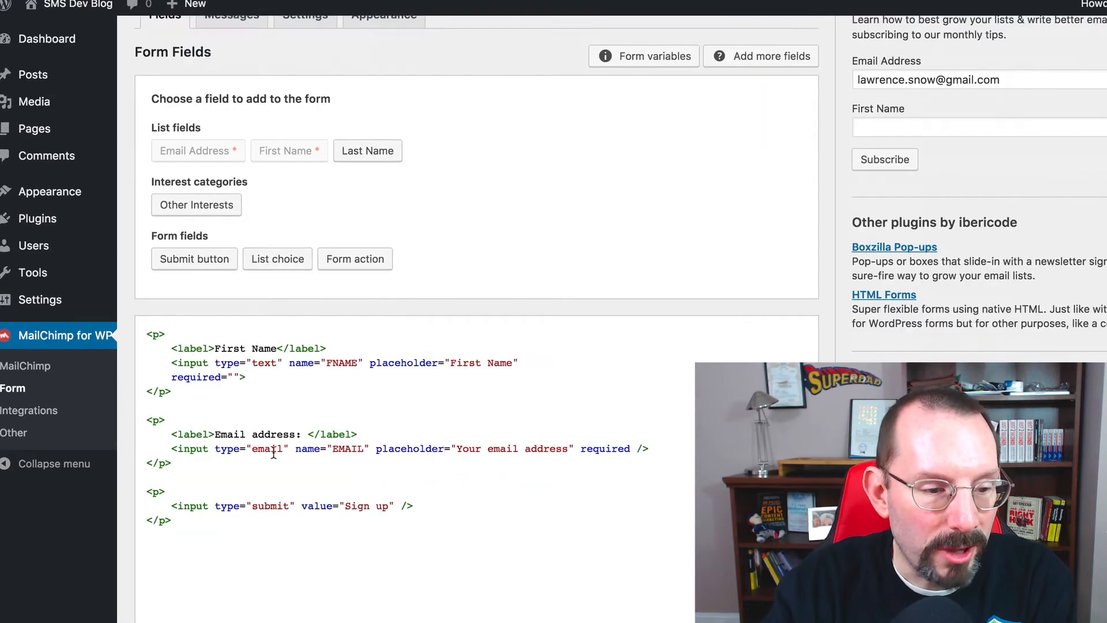
click(214, 258)
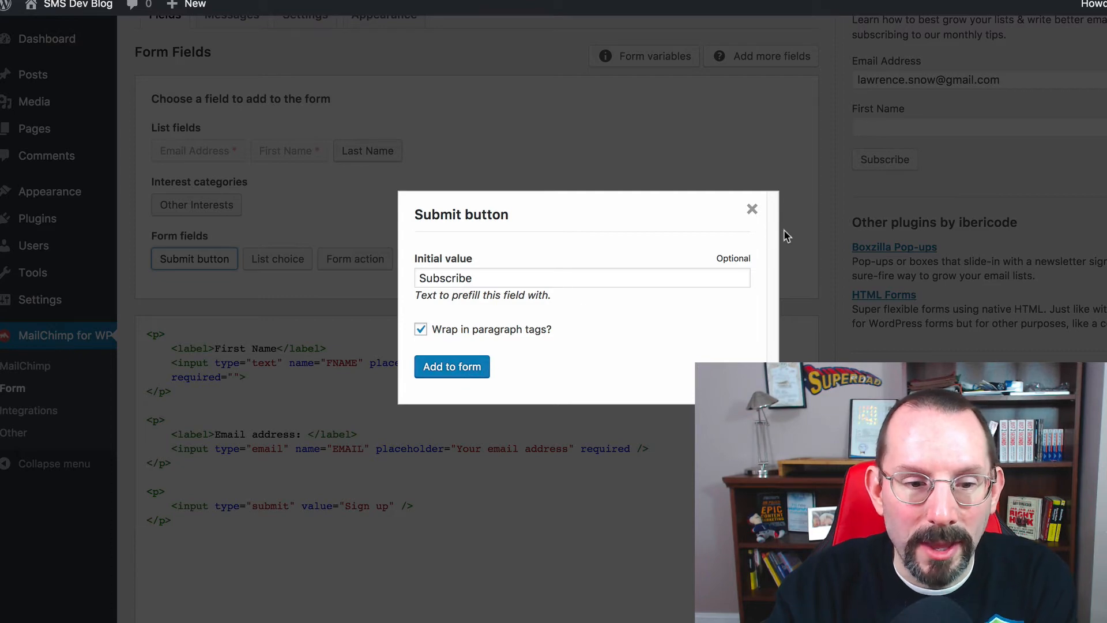
click(751, 209)
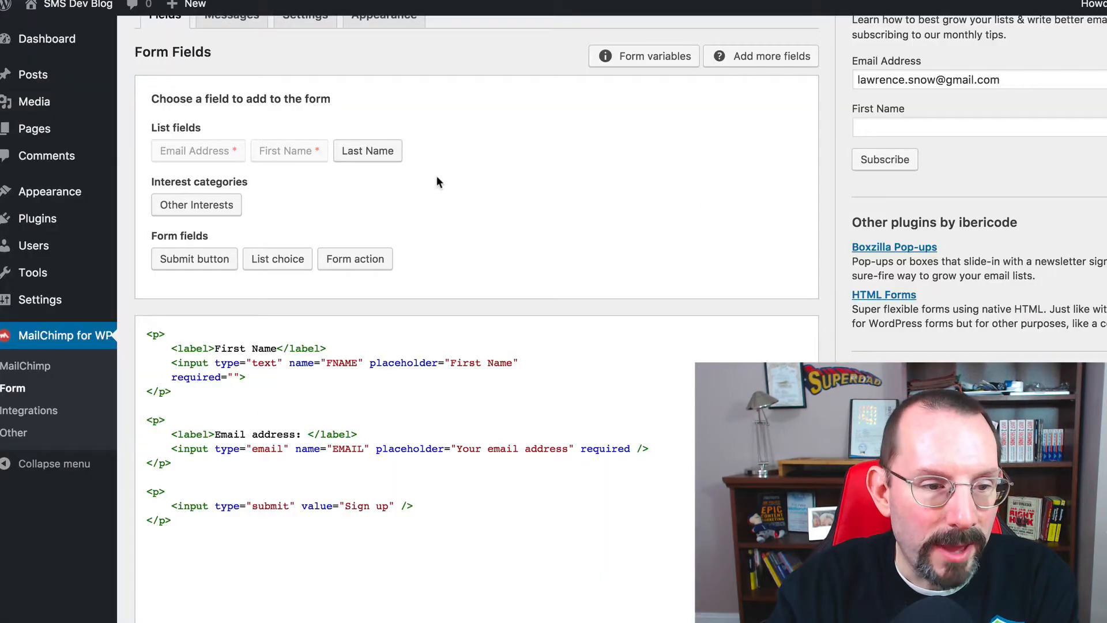
click(284, 260)
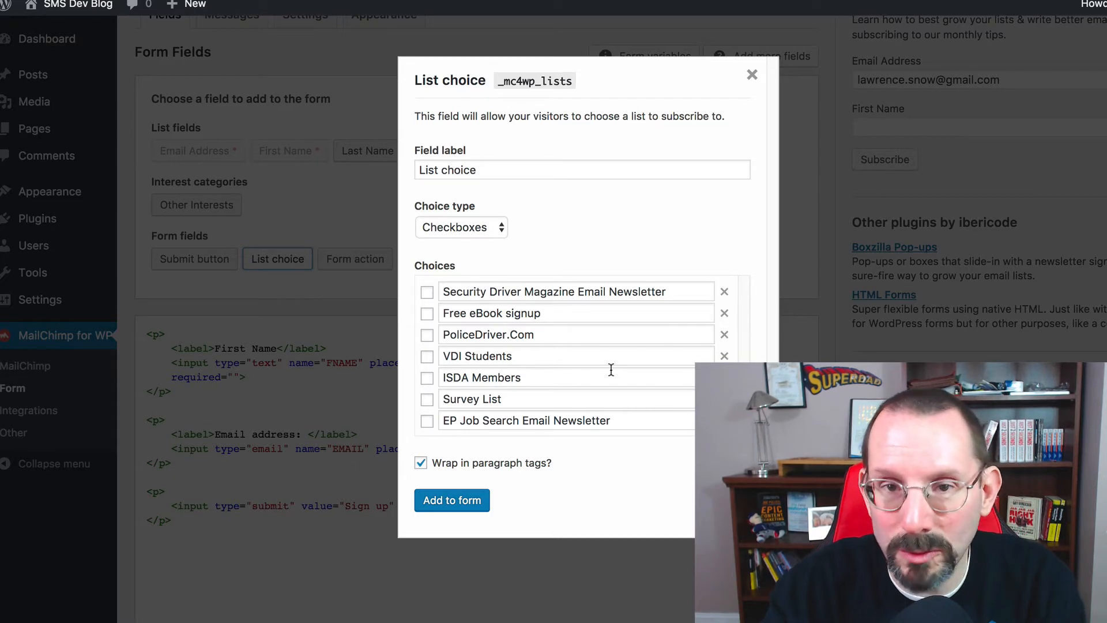
click(751, 77)
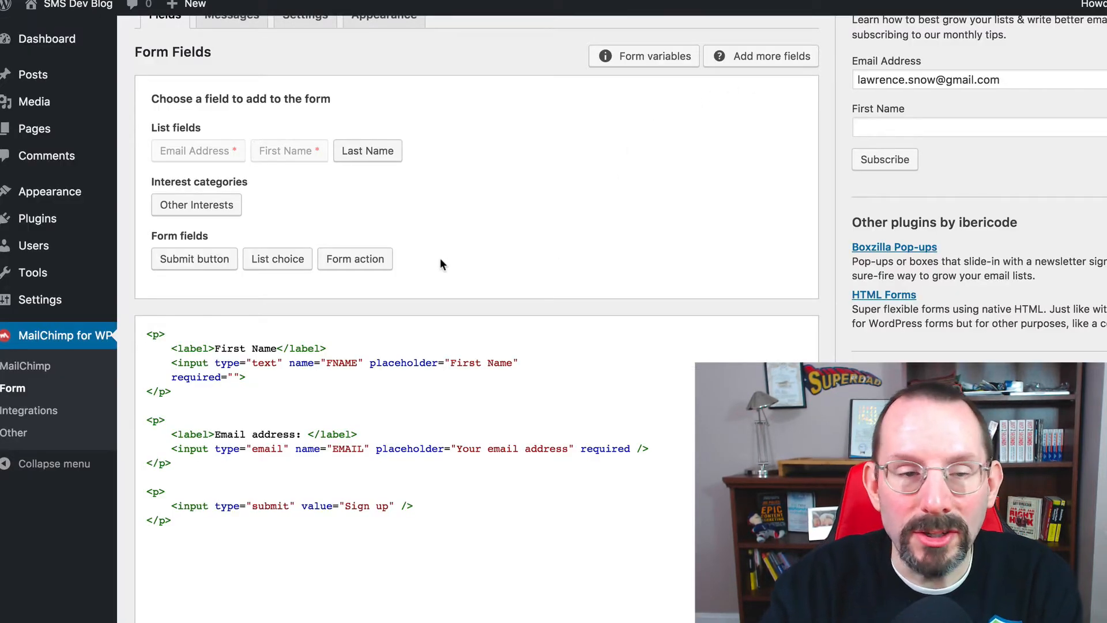
Step: Examine the Form action field's subscribe and unsubscribe choices and its choice types, without adding it to the form
click(363, 258)
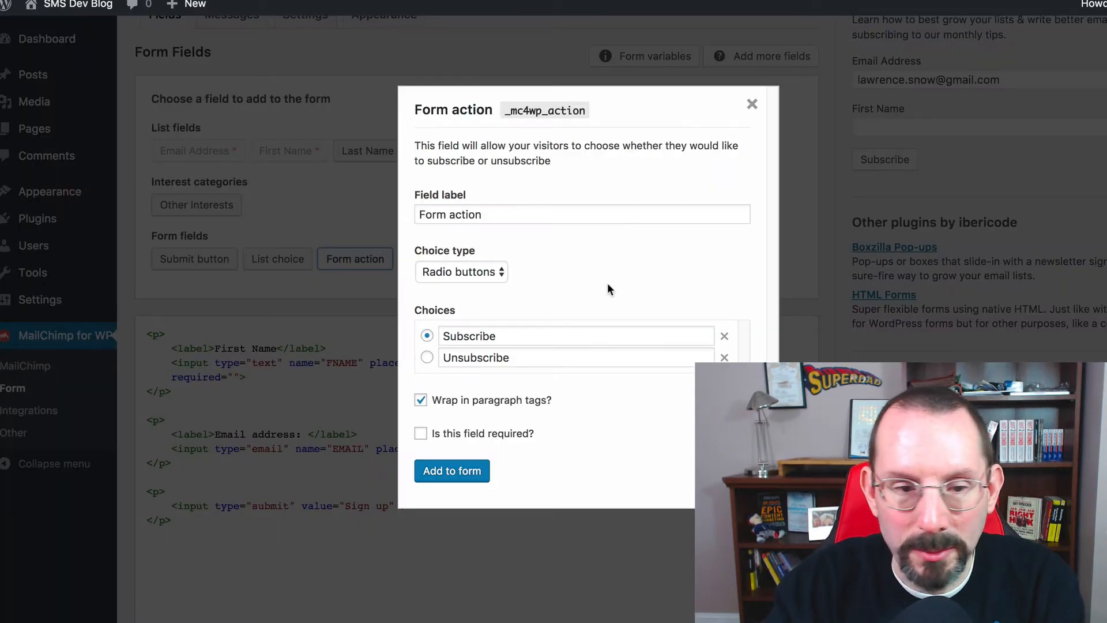
click(427, 357)
click(427, 336)
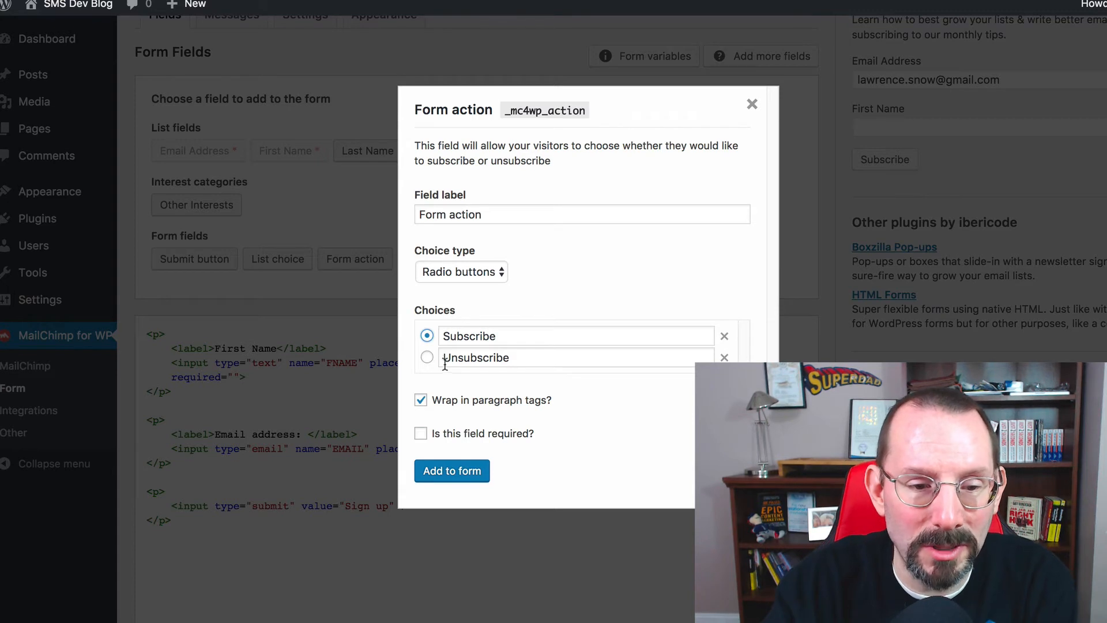
click(498, 272)
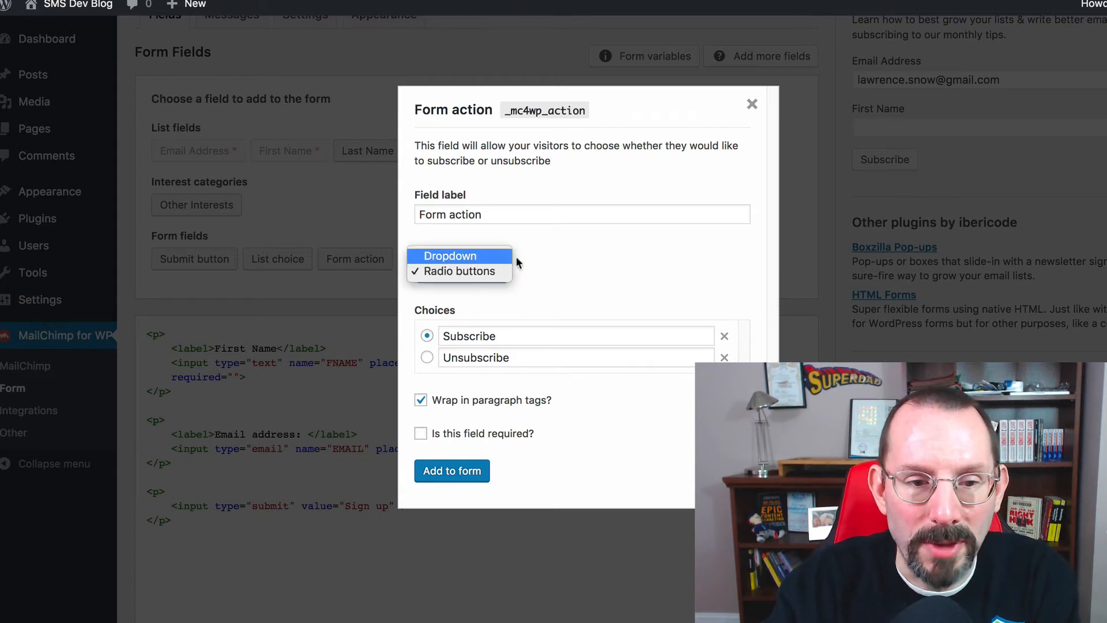
click(637, 275)
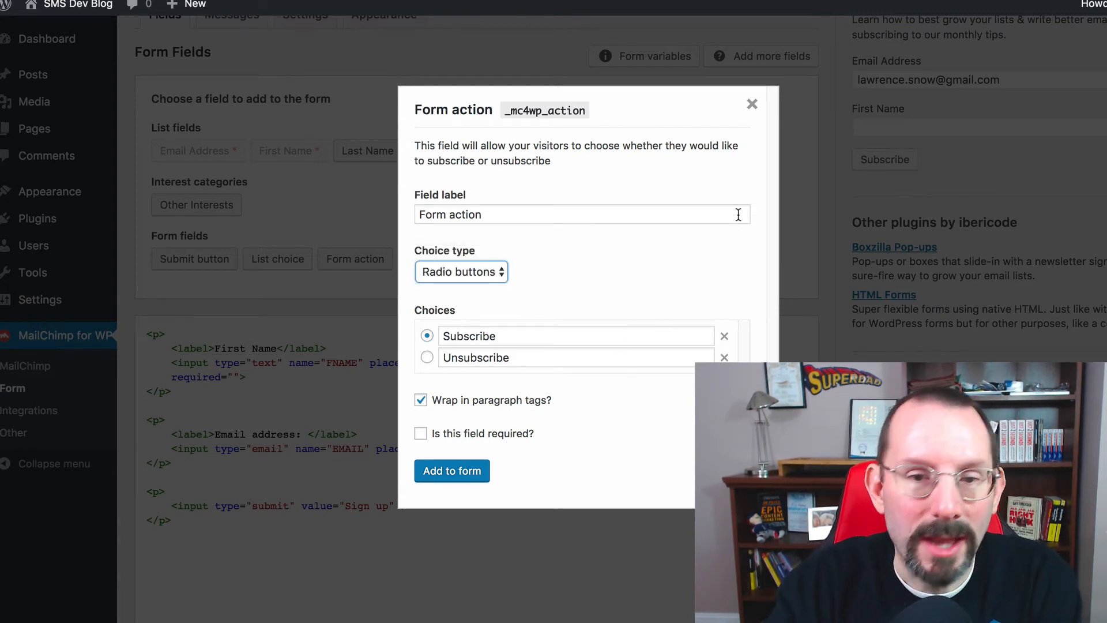
click(752, 105)
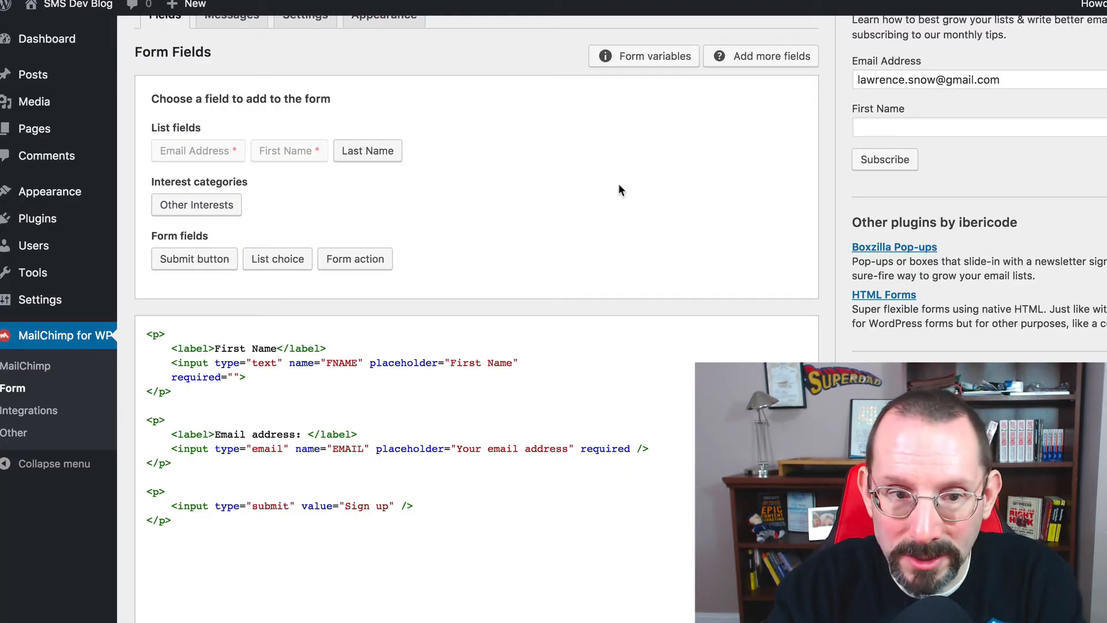
Step: Save the changes to the sign up side bar form and open its preview
scroll(629, 206, down, 3)
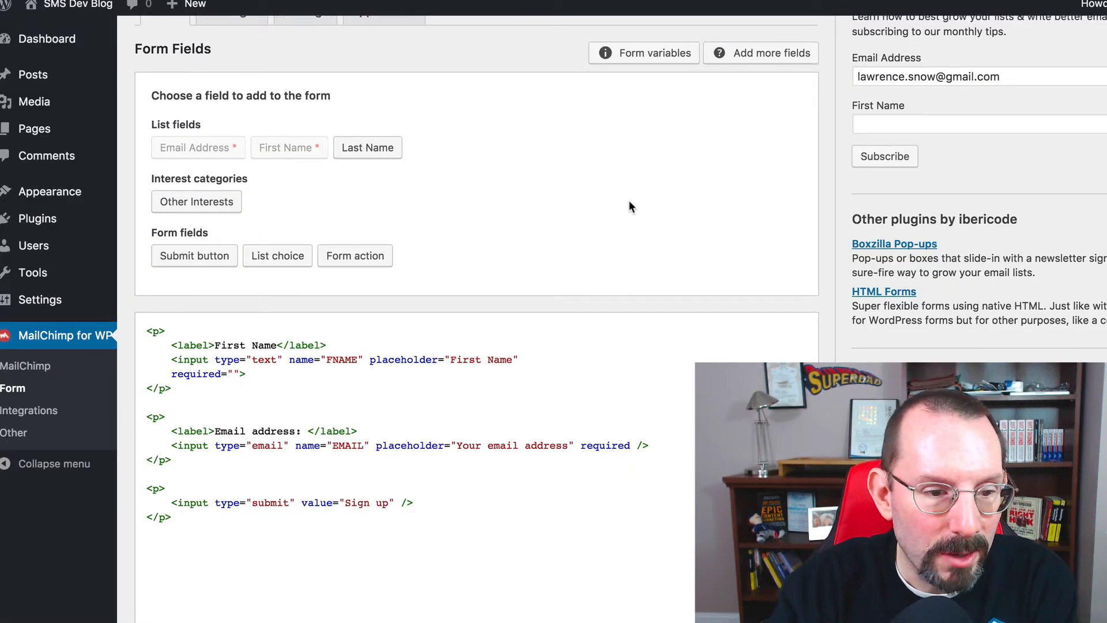
scroll(629, 201, down, 2)
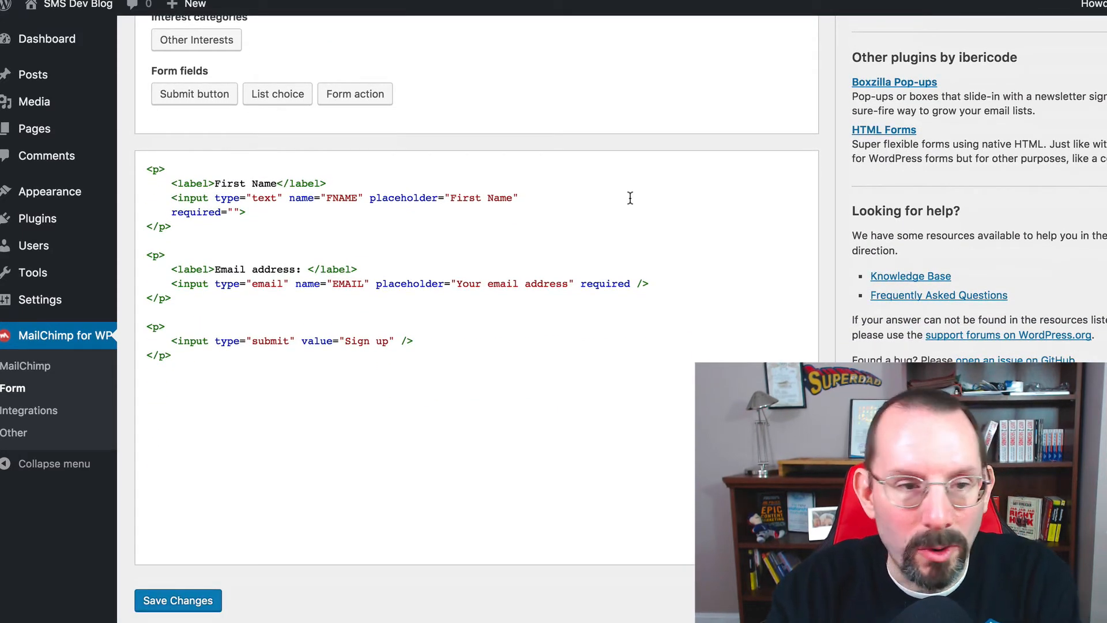
scroll(355, 455, down, 2)
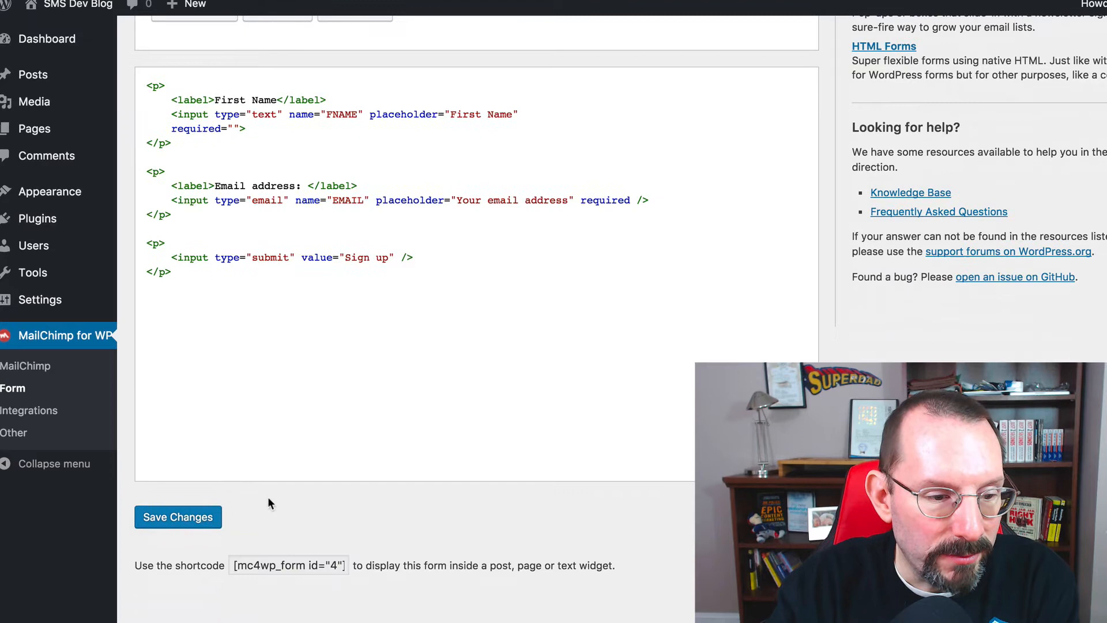
click(183, 517)
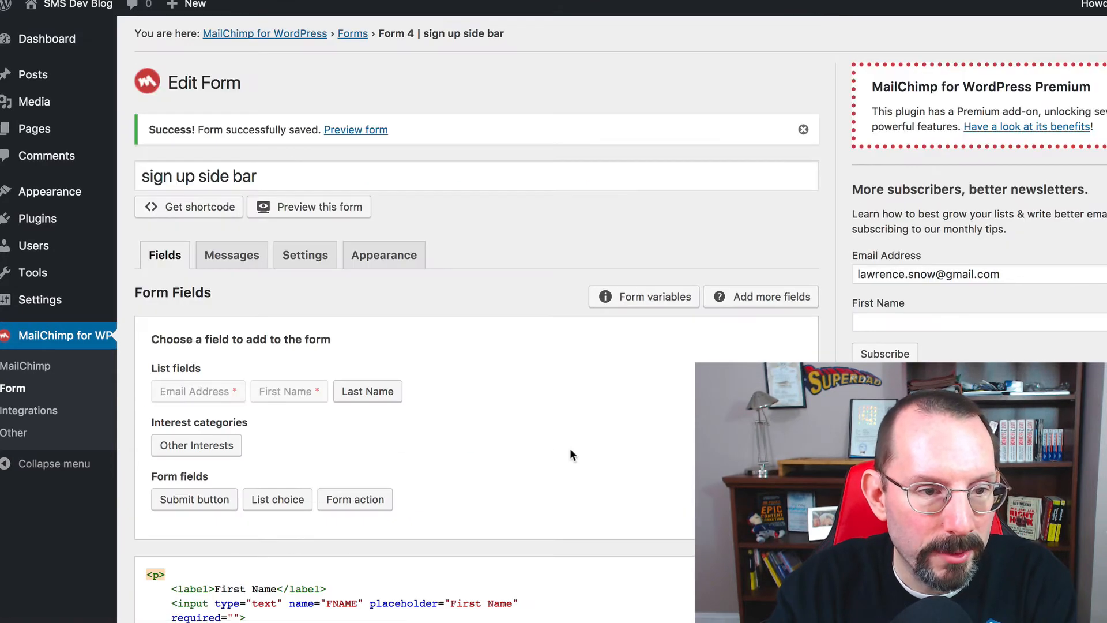
click(370, 132)
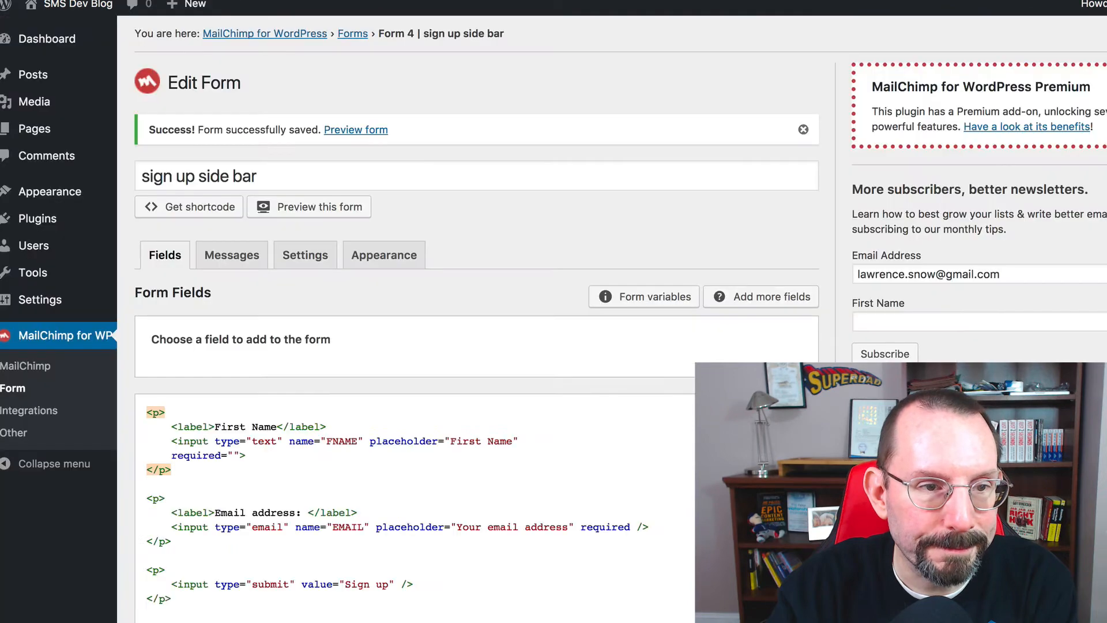
Step: Copy the form's shortcode [mc4wp_form id="4"] from below the form code
scroll(538, 299, down, 6)
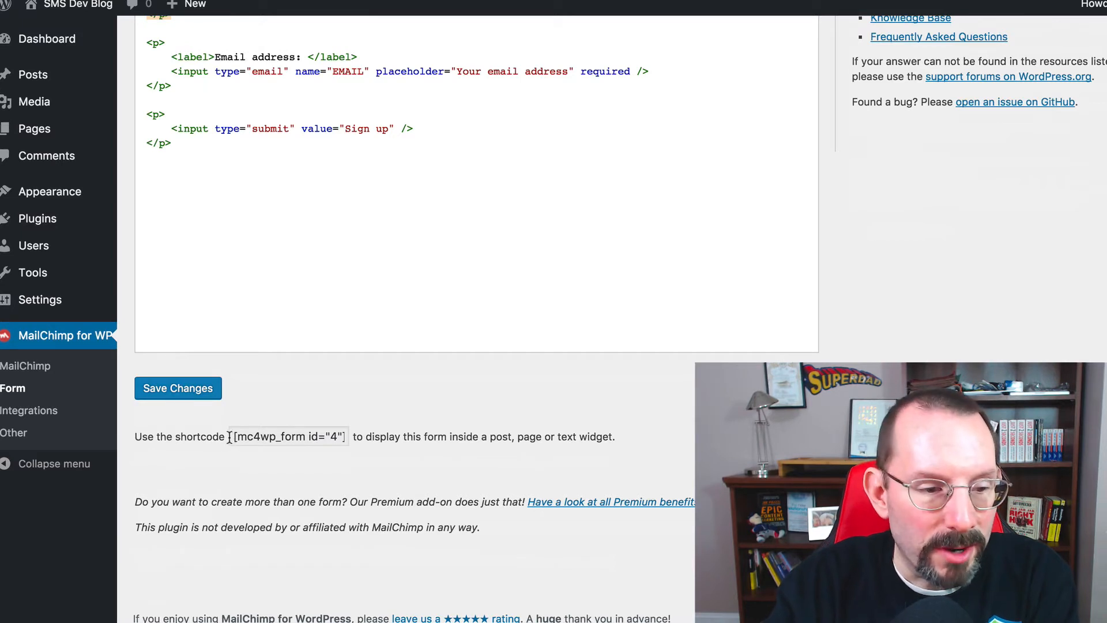
drag(232, 436, 359, 436)
key(super+c)
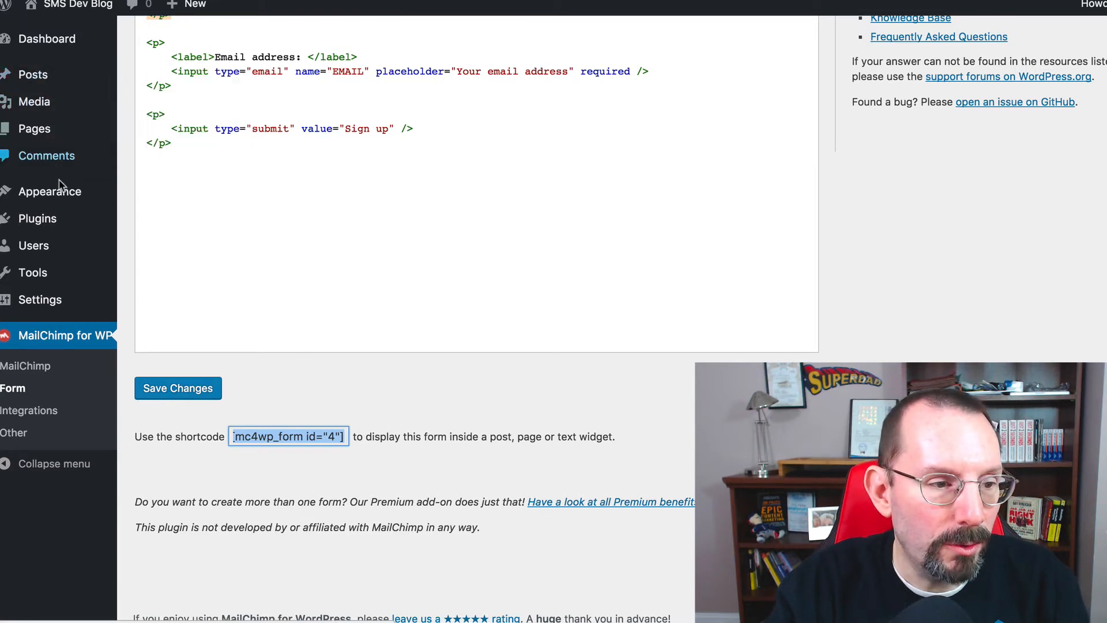
Step: Start a new WordPress page
mouse_move(65, 207)
mouse_move(67, 131)
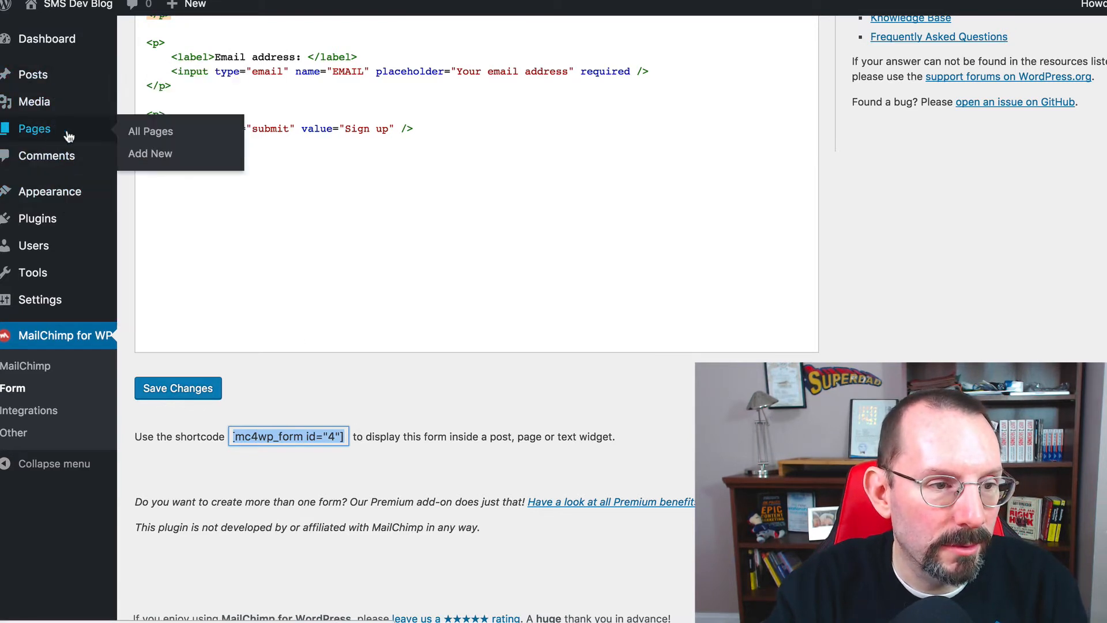
click(154, 154)
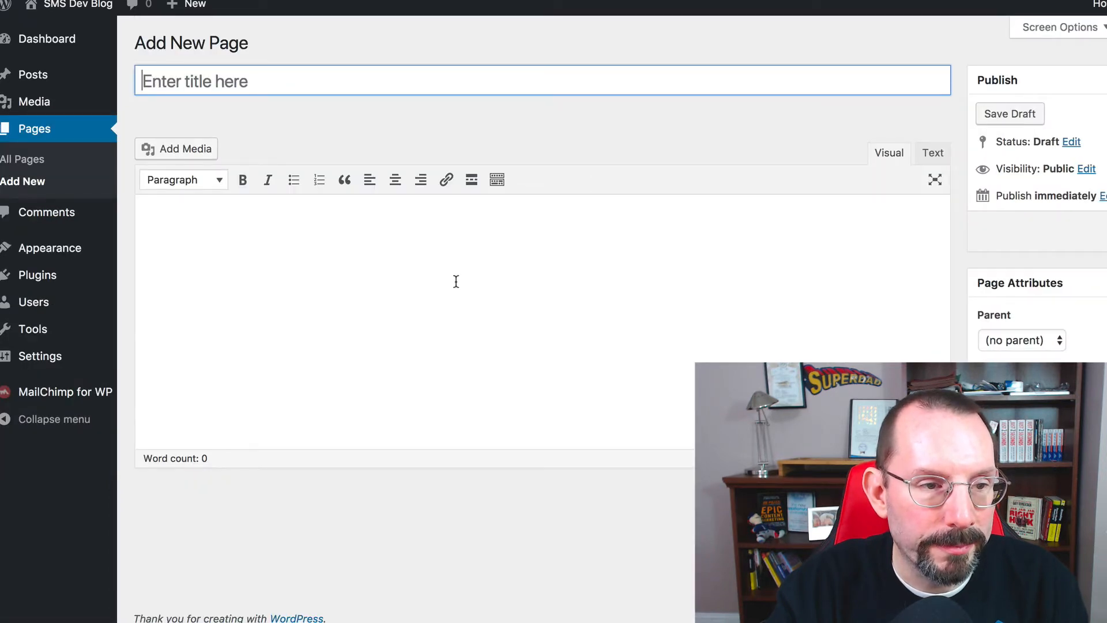
Step: In the page's text editor, write "Sign up for our newsletter" and paste the copied form shortcode below it after a blank line
click(931, 153)
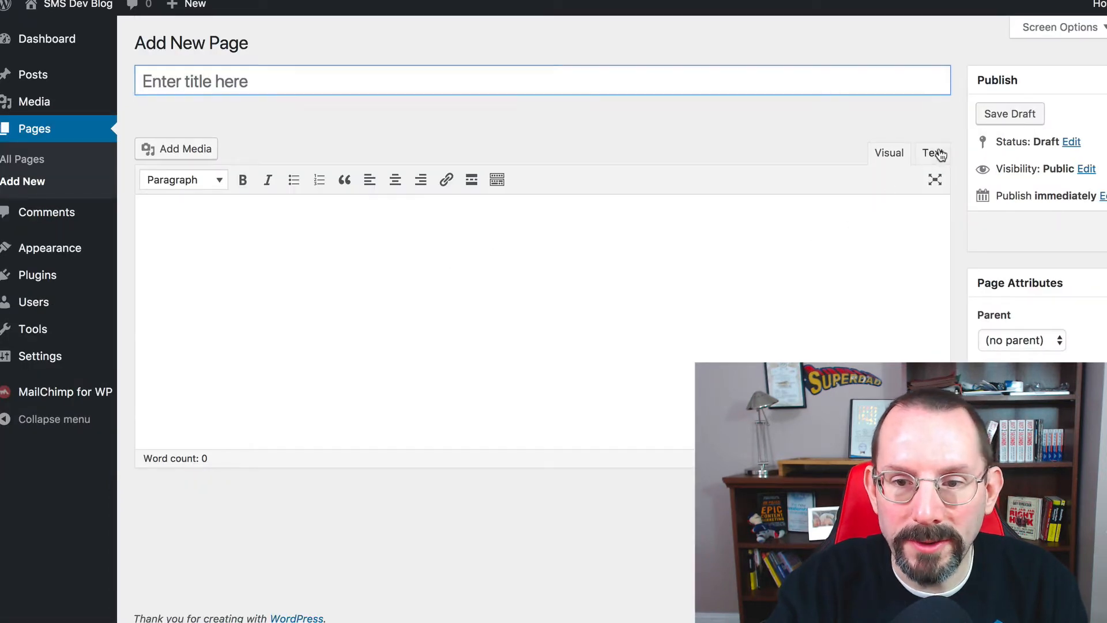
click(657, 211)
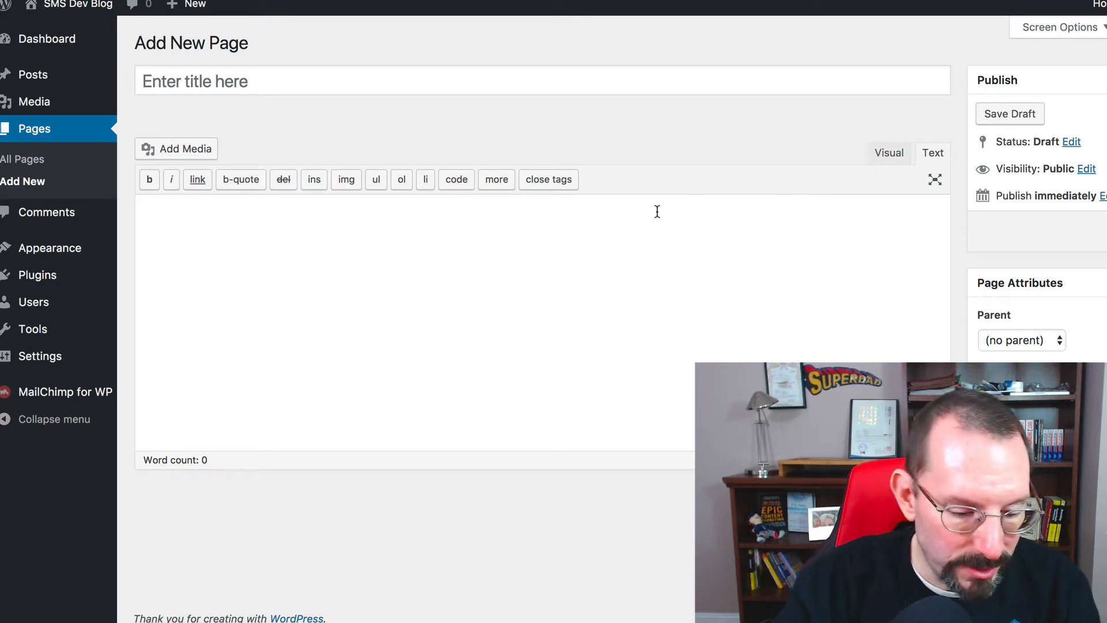
text(Sign up )
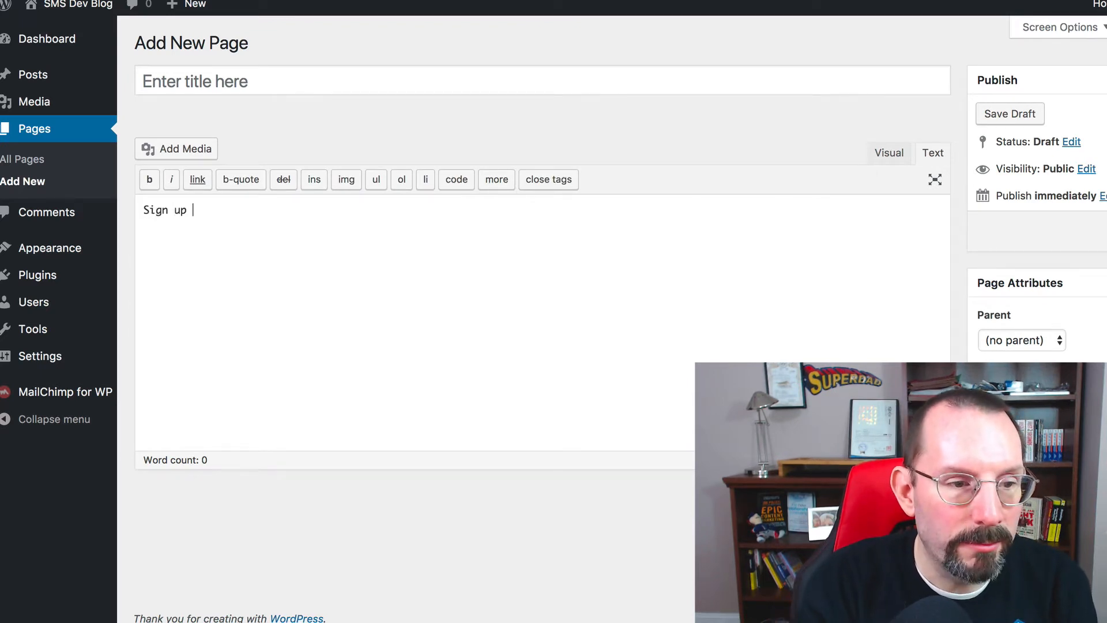
text(for our new)
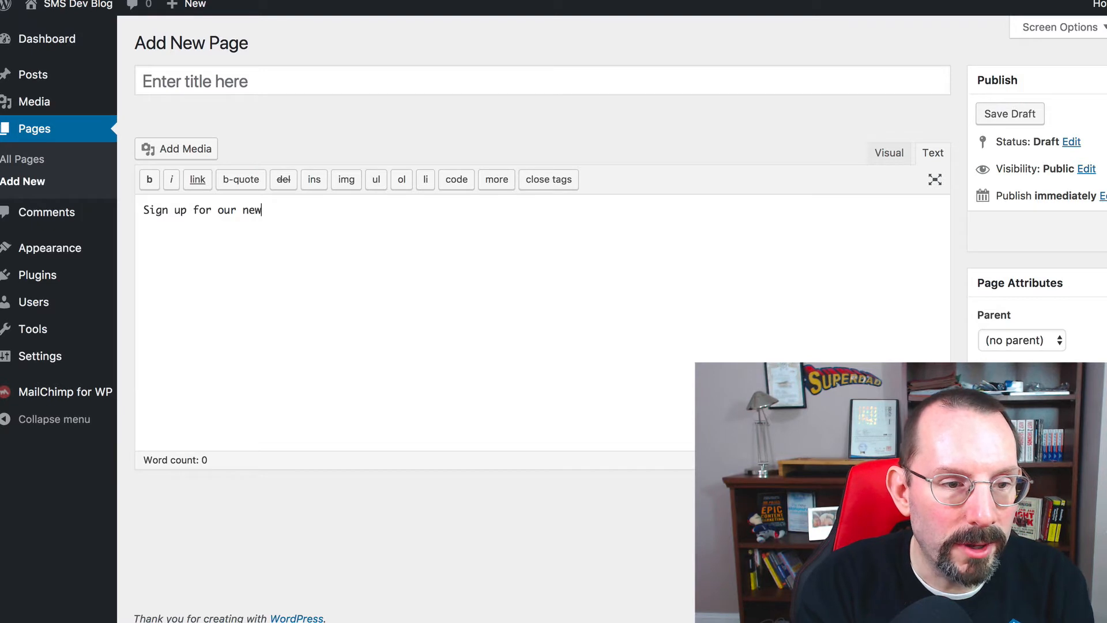
text(sletter)
key(Return)
key(Return)
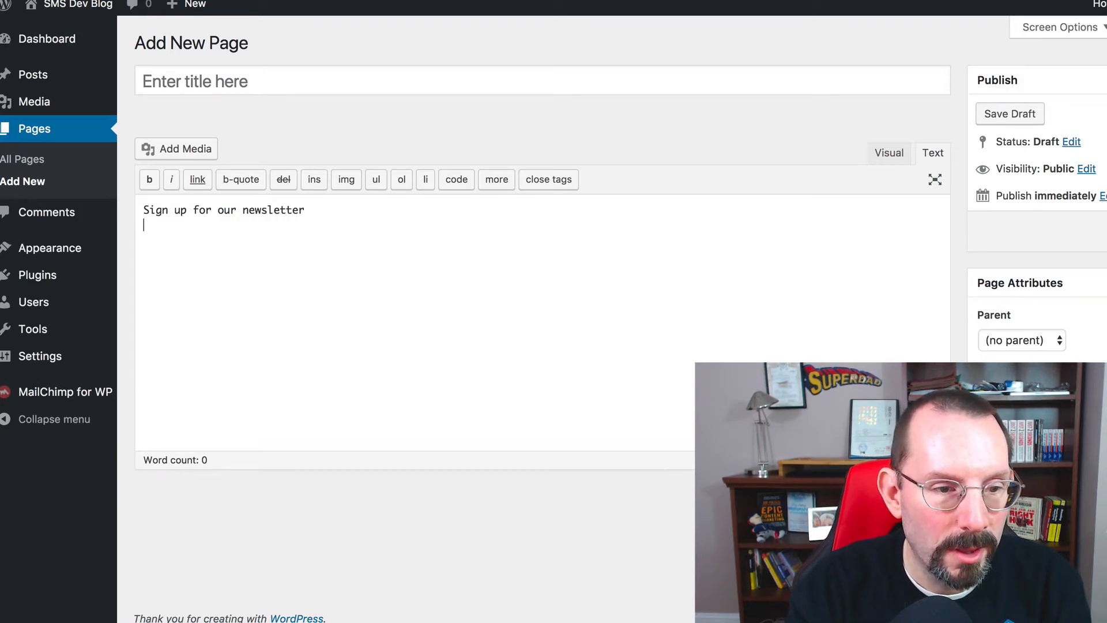
key(super+v)
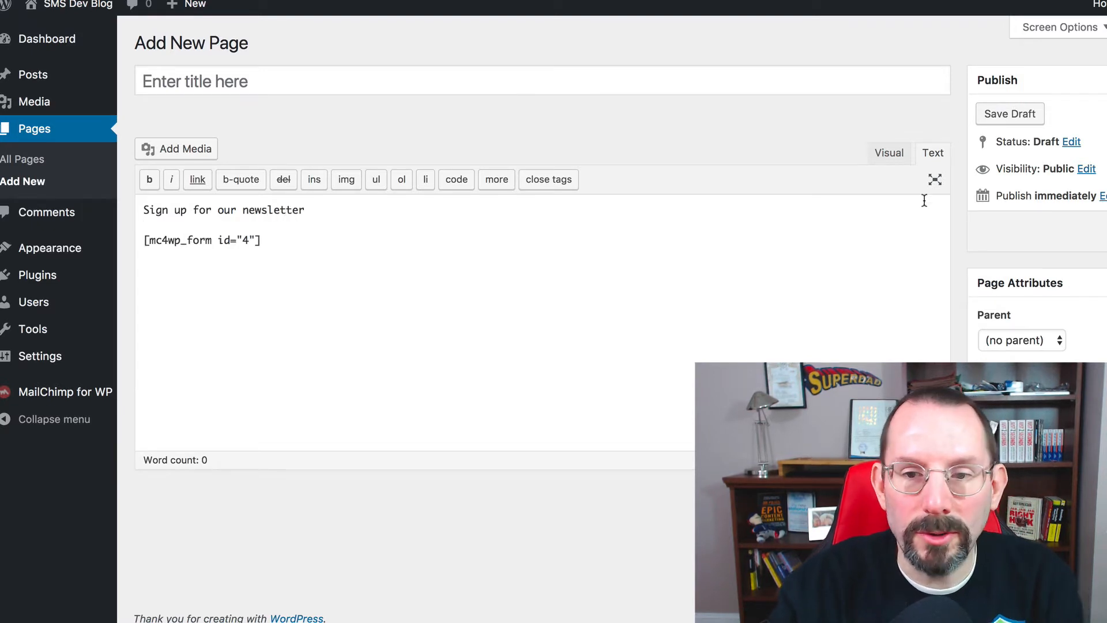
Step: Return the editor to visual mode, save the page as a draft, and title it "Sign up"
click(889, 153)
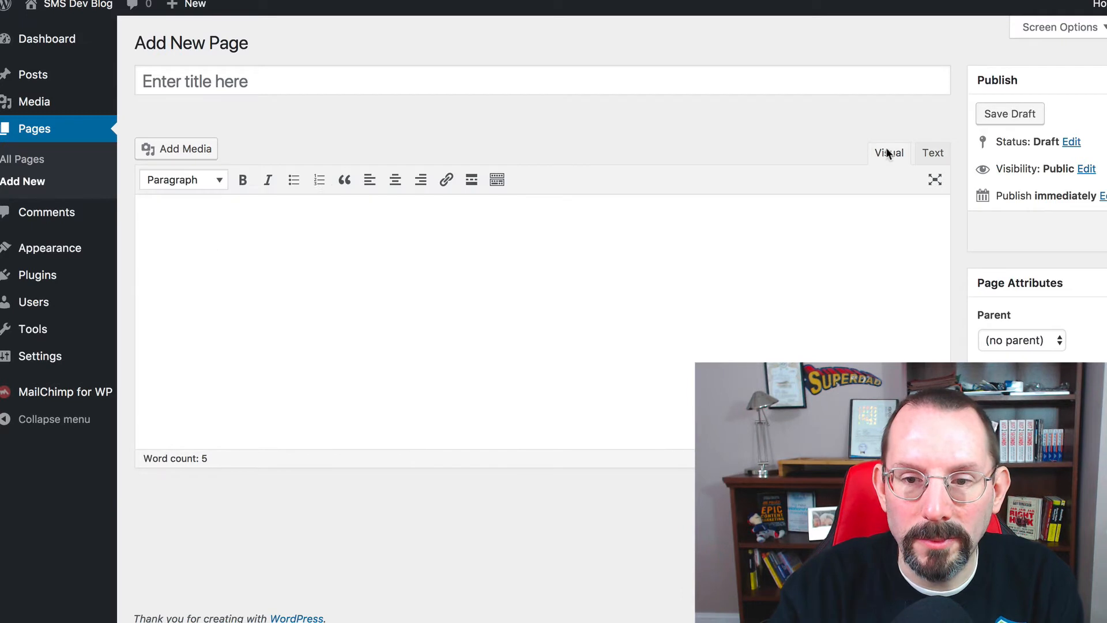
click(1006, 113)
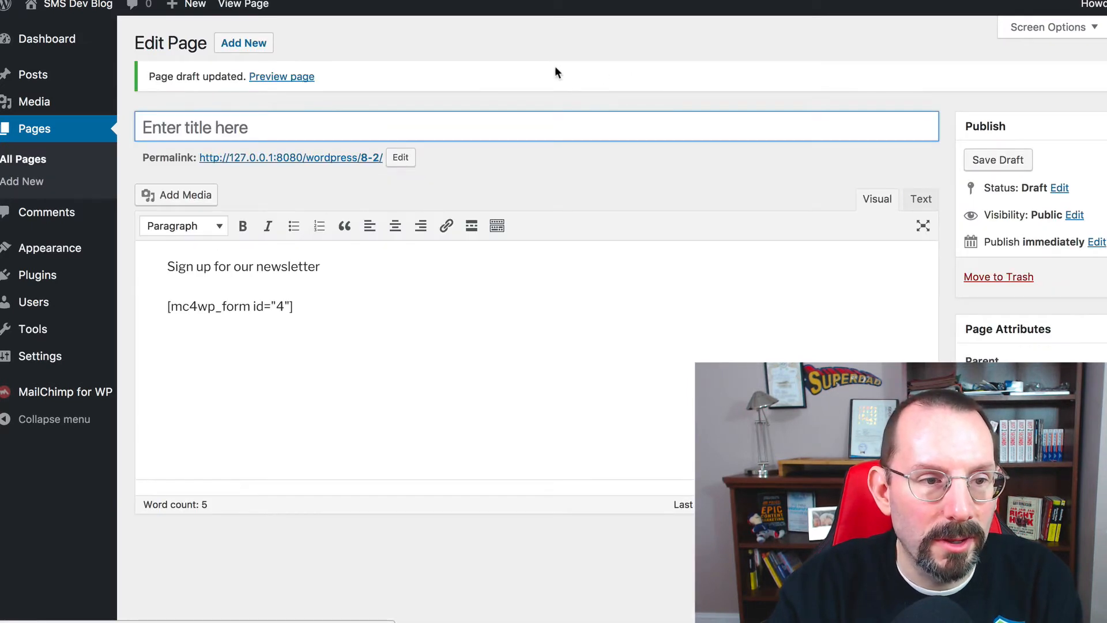
text(S)
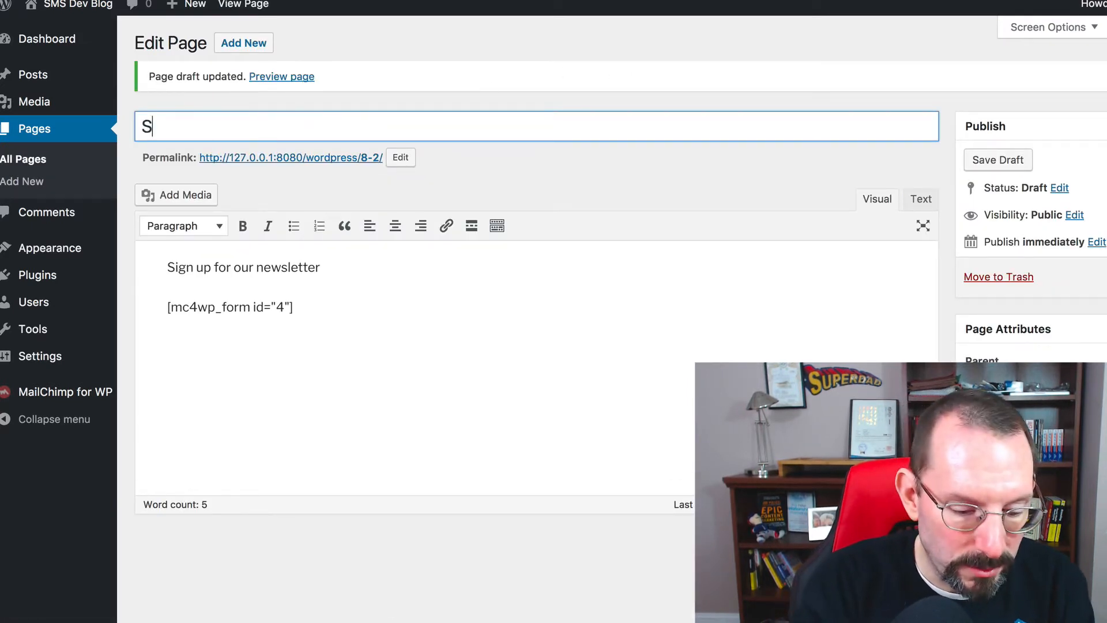
text(ign up)
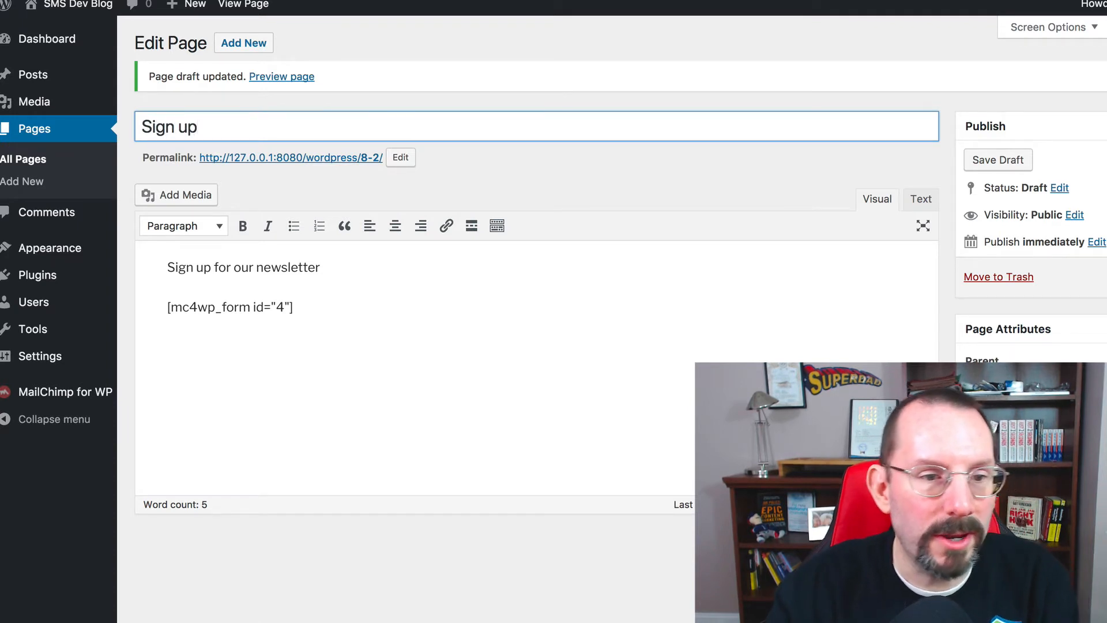
Step: Save the titled draft and preview the page to check the newsletter text and embedded form
click(1002, 161)
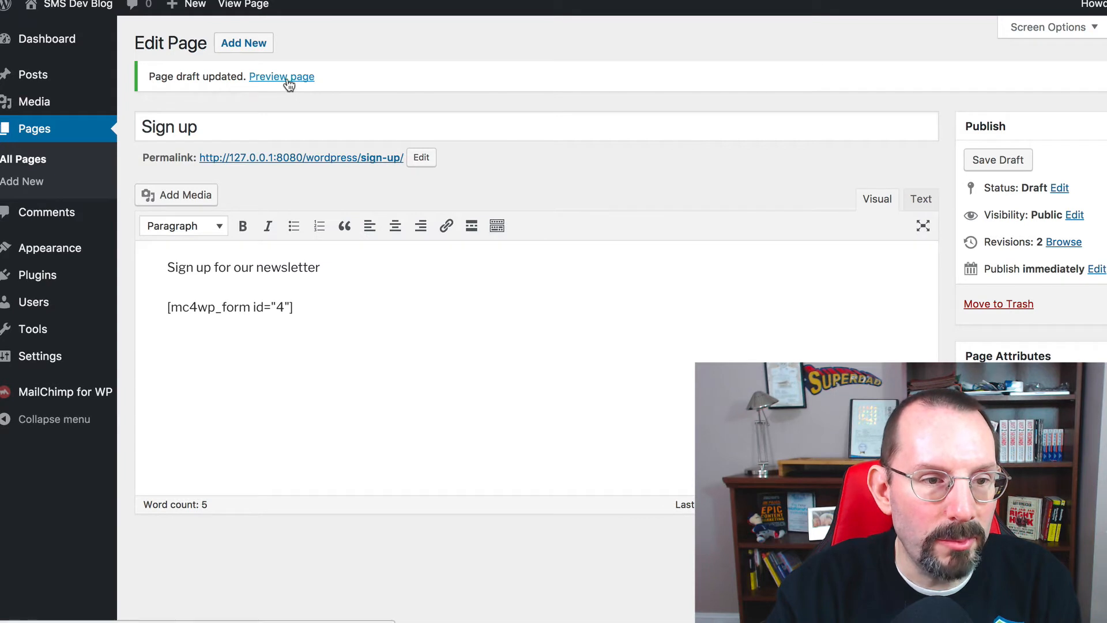
click(284, 77)
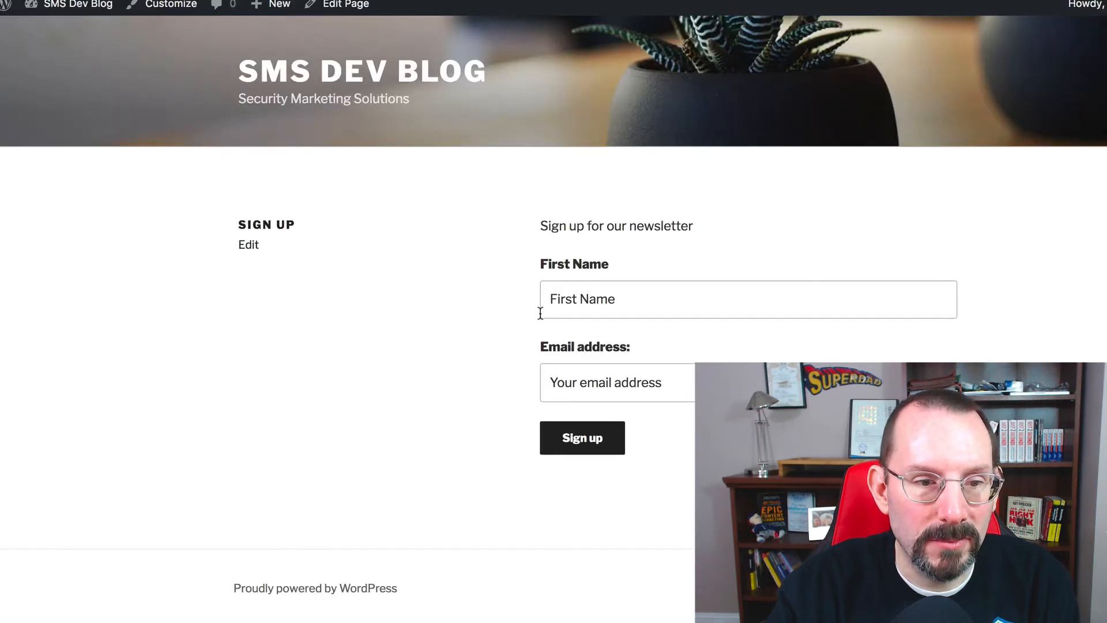
drag(537, 225, 713, 224)
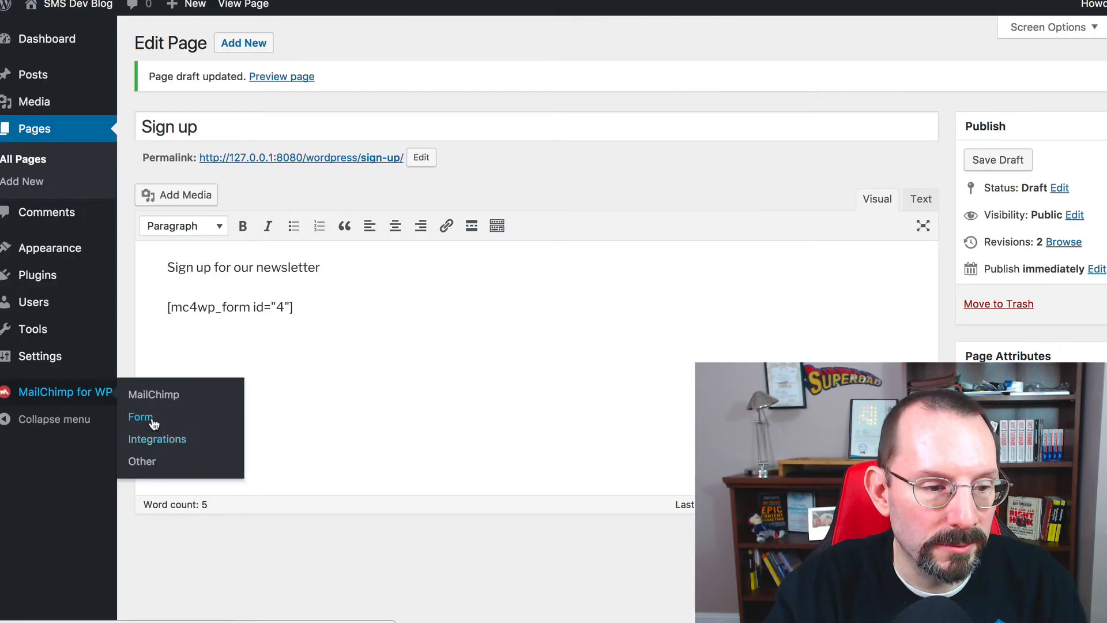
Step: Reopen the sign up side bar form and review its message texts, from successfully subscribed through no list selected
click(153, 423)
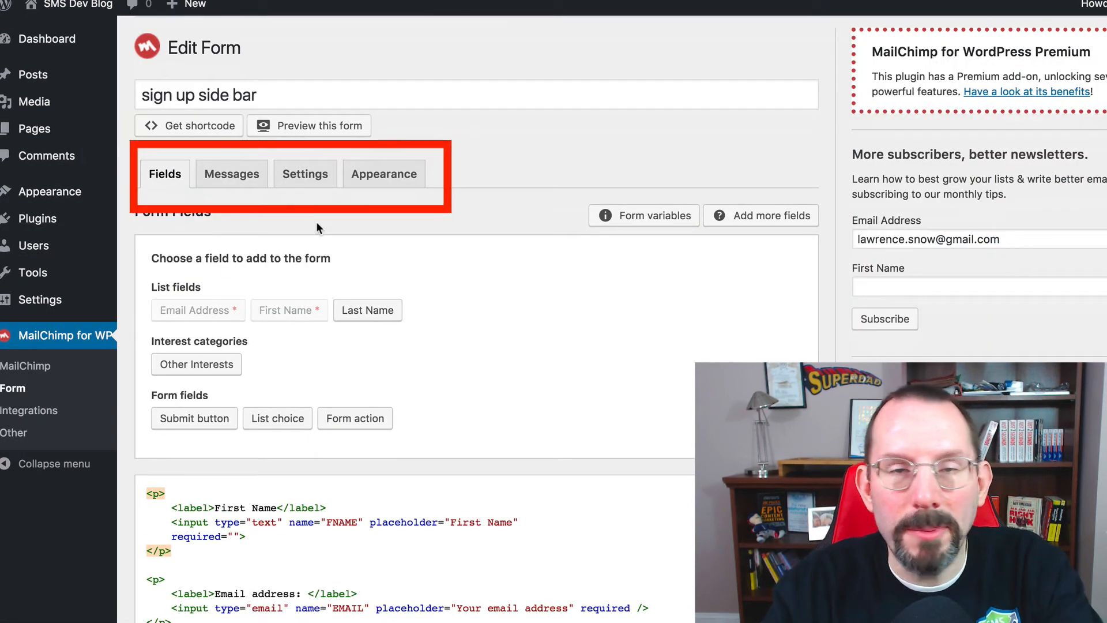
click(238, 181)
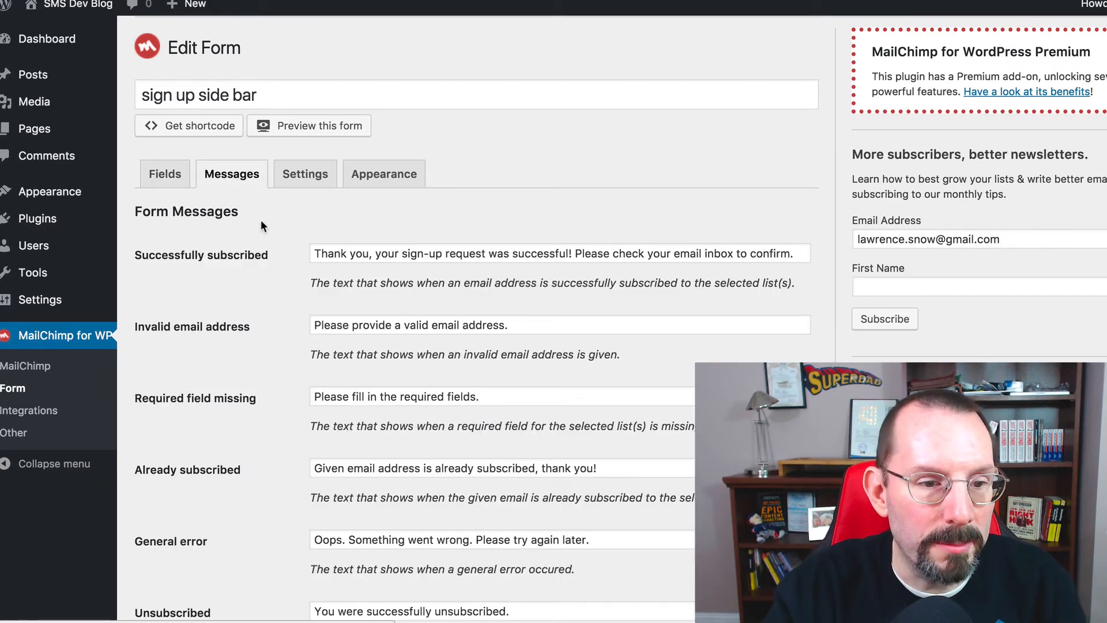
scroll(282, 271, down, 1)
scroll(282, 271, down, 1)
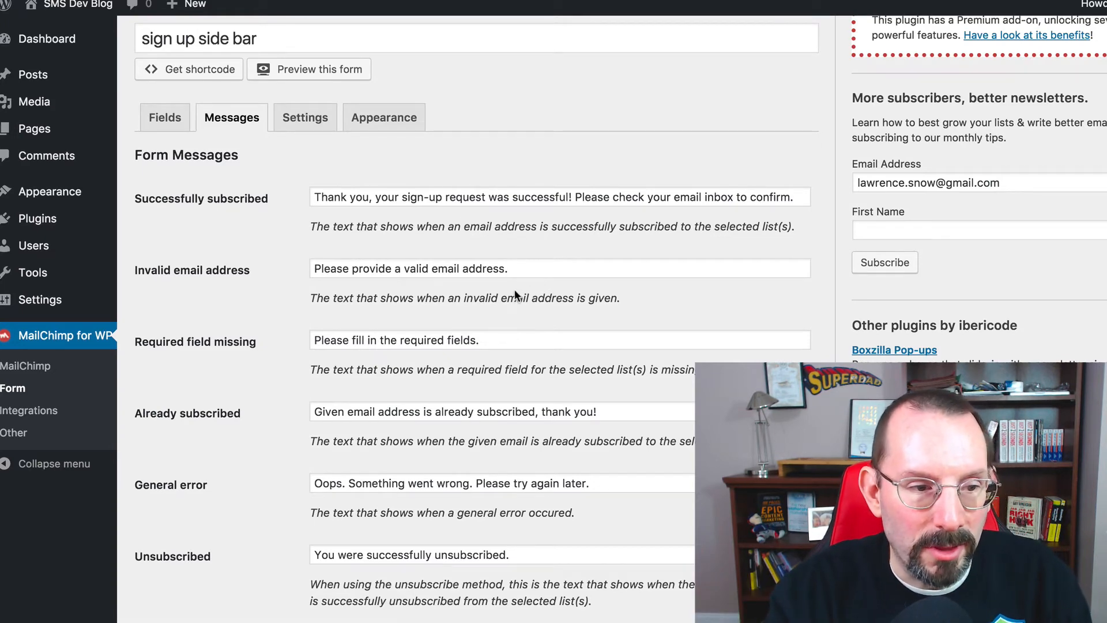
scroll(518, 289, down, 1)
scroll(518, 285, down, 5)
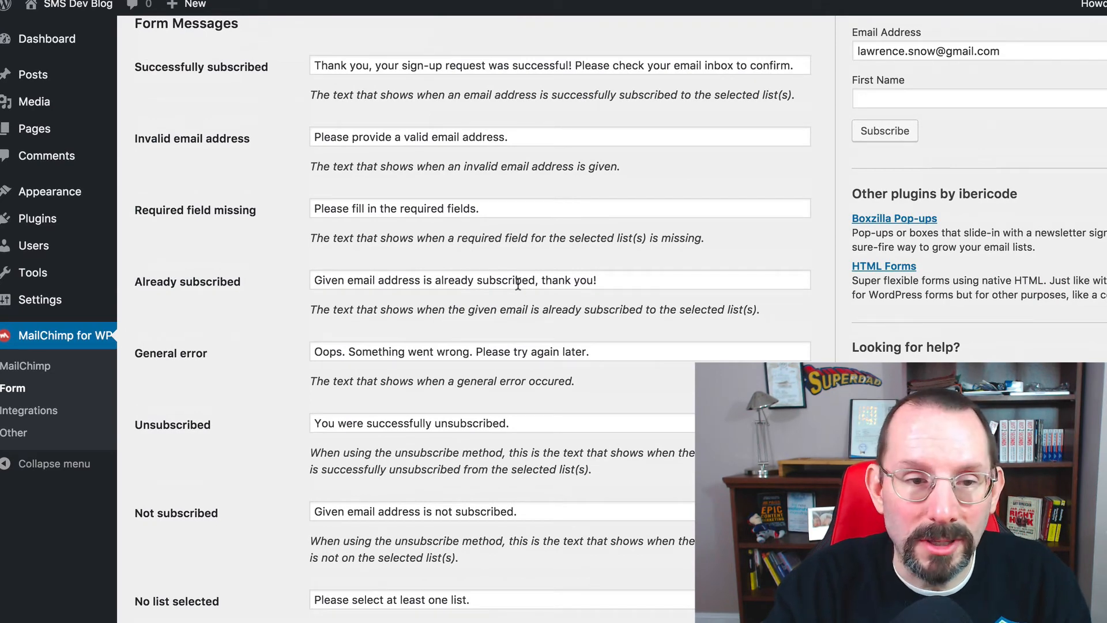
scroll(517, 284, down, 1)
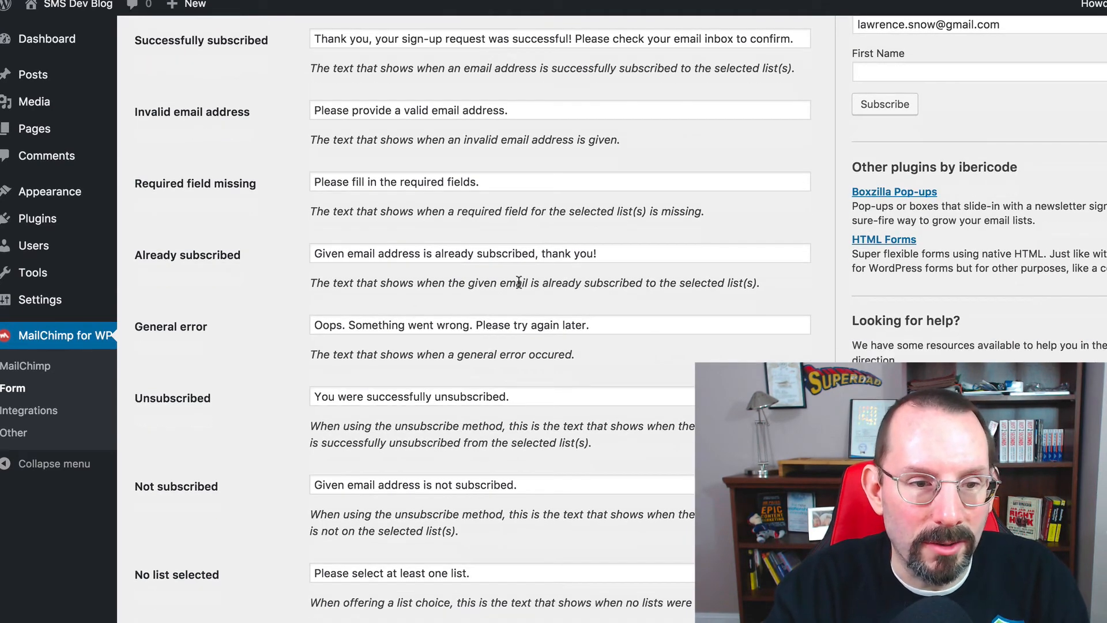
scroll(519, 281, down, 1)
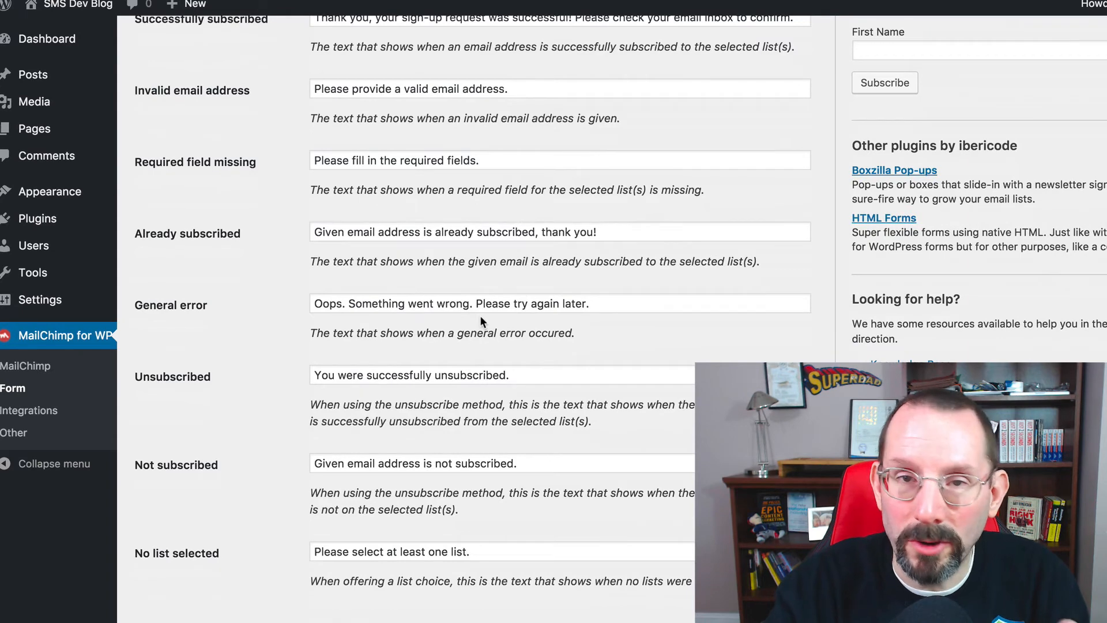
scroll(481, 320, down, 1)
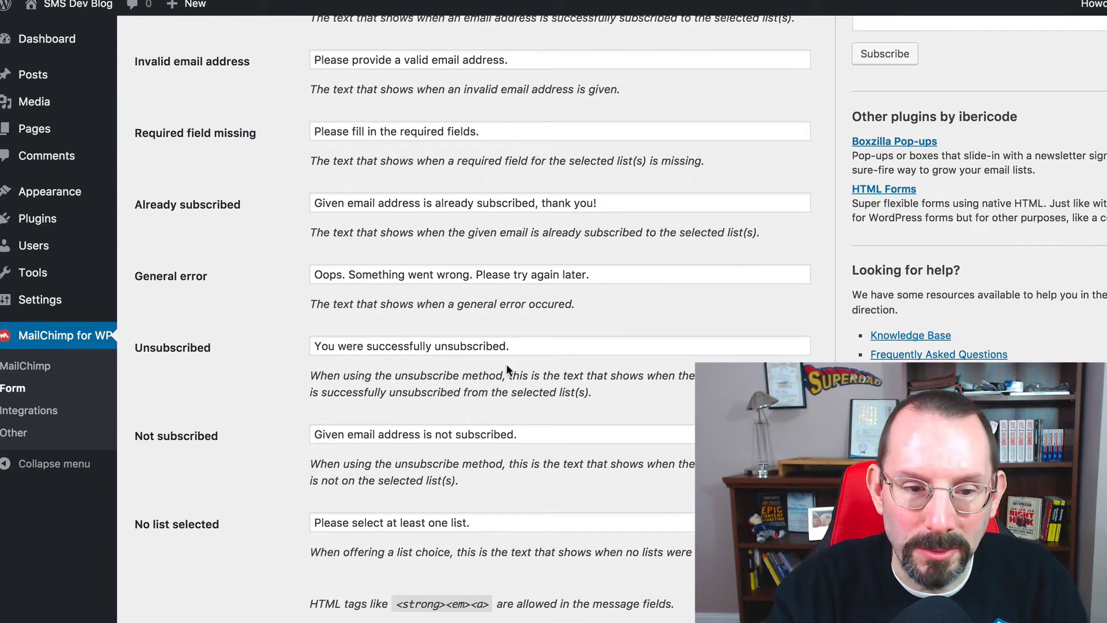
scroll(506, 367, down, 3)
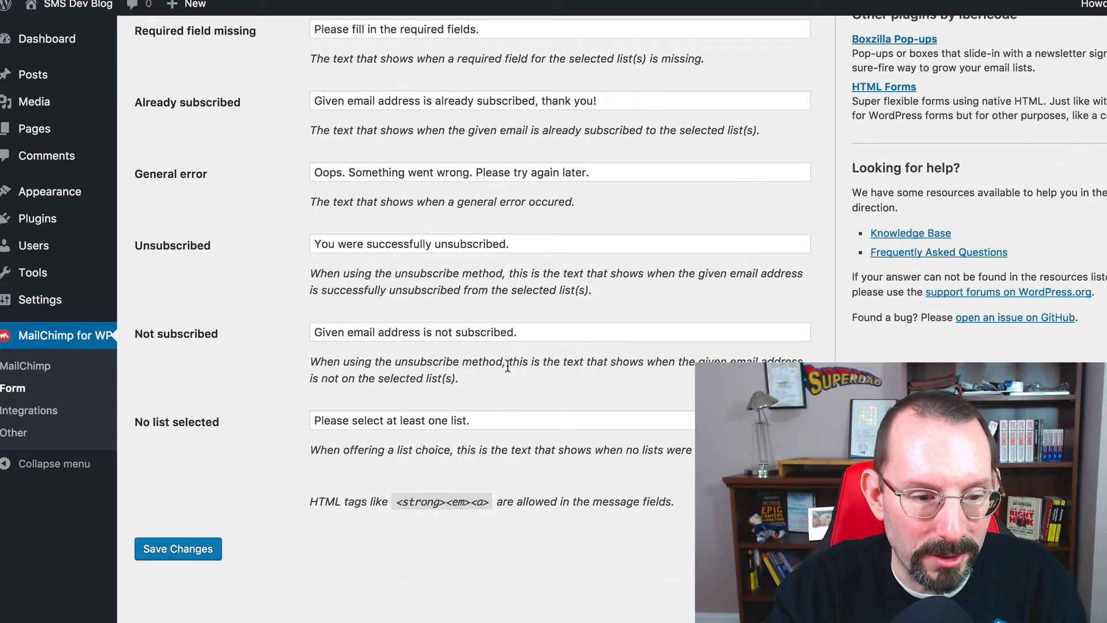
scroll(506, 364, up, 10)
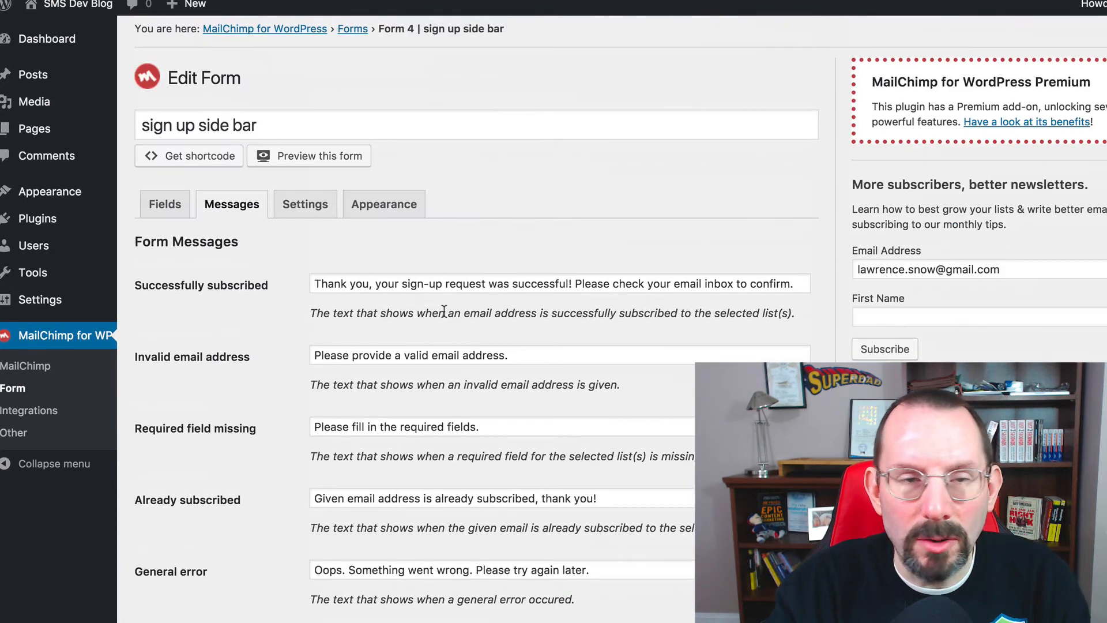
Step: In the form's MailChimp specific settings, set Use double opt-in to No and confirm the change
click(308, 208)
scroll(531, 304, down, 1)
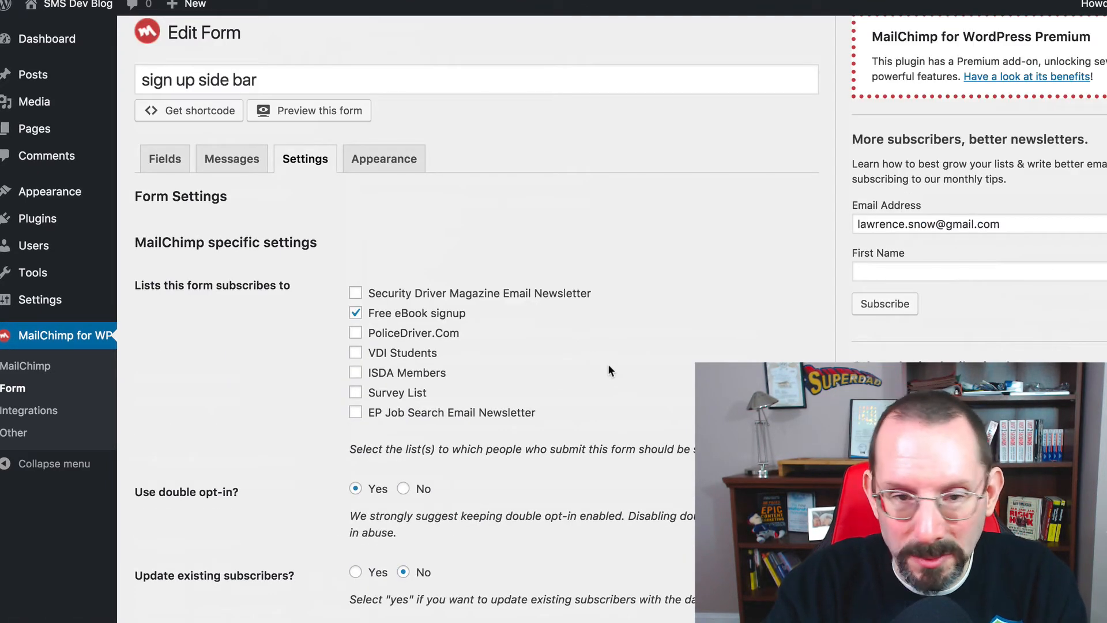
scroll(608, 365, down, 1)
scroll(607, 364, down, 1)
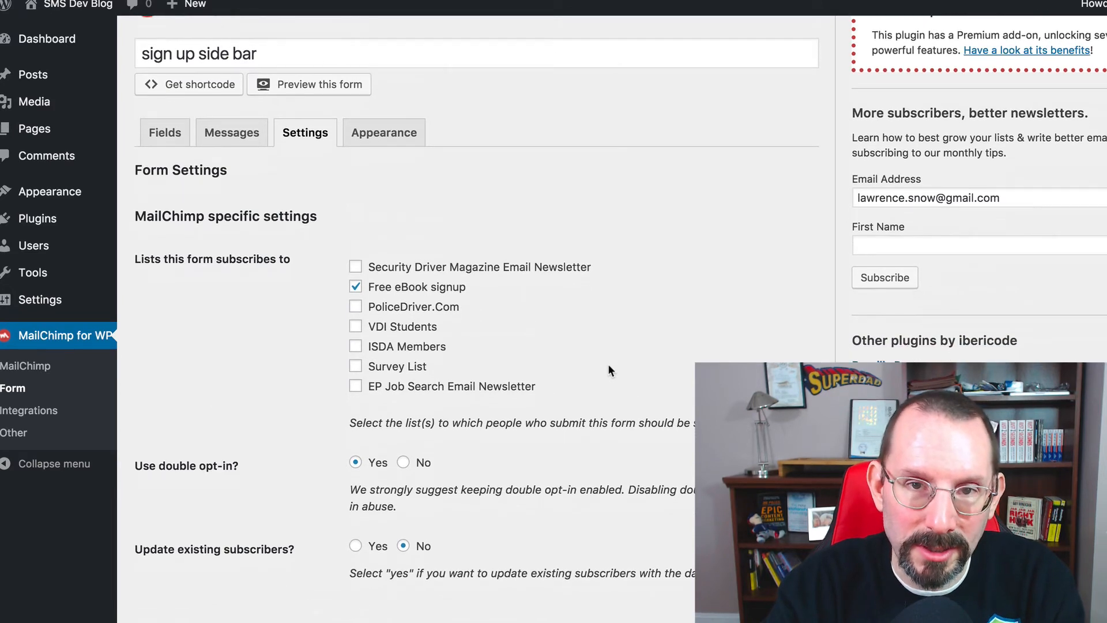
scroll(607, 364, down, 5)
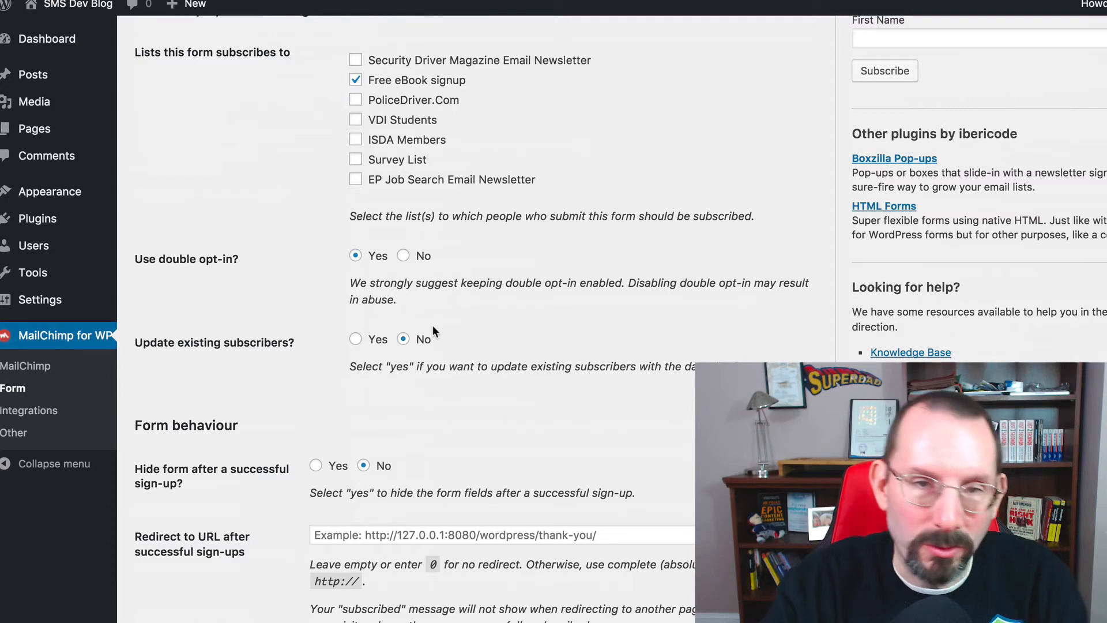
click(403, 255)
key(Return)
Step: Review the update existing subscribers setting and the form behaviour options for hiding the form and redirecting after a successful sign-up
scroll(503, 237, down, 2)
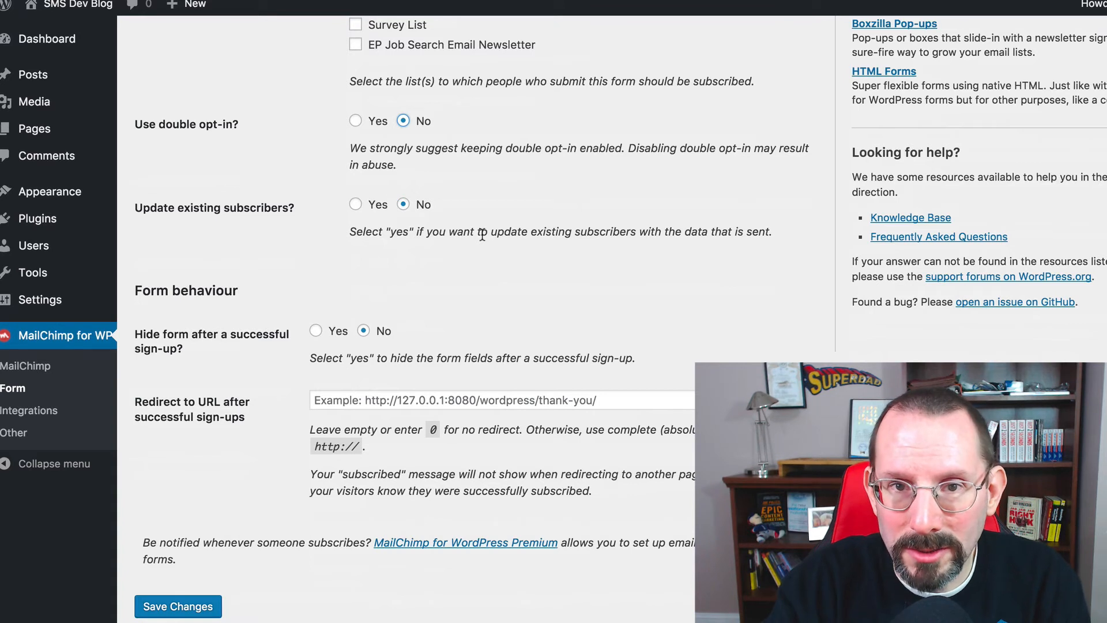
scroll(482, 235, down, 1)
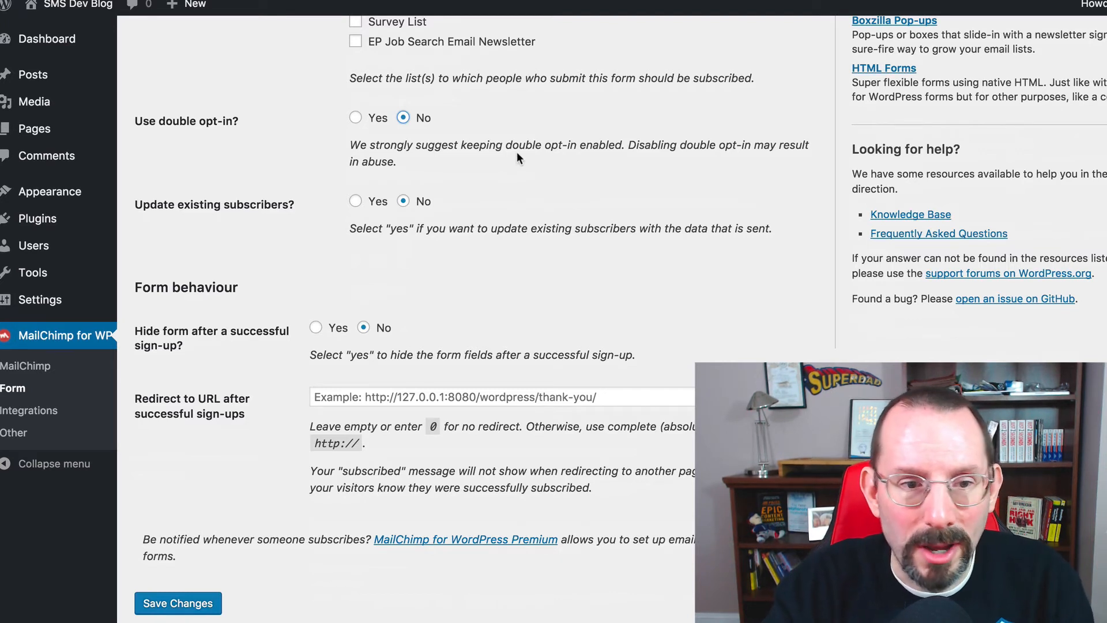
scroll(493, 224, down, 1)
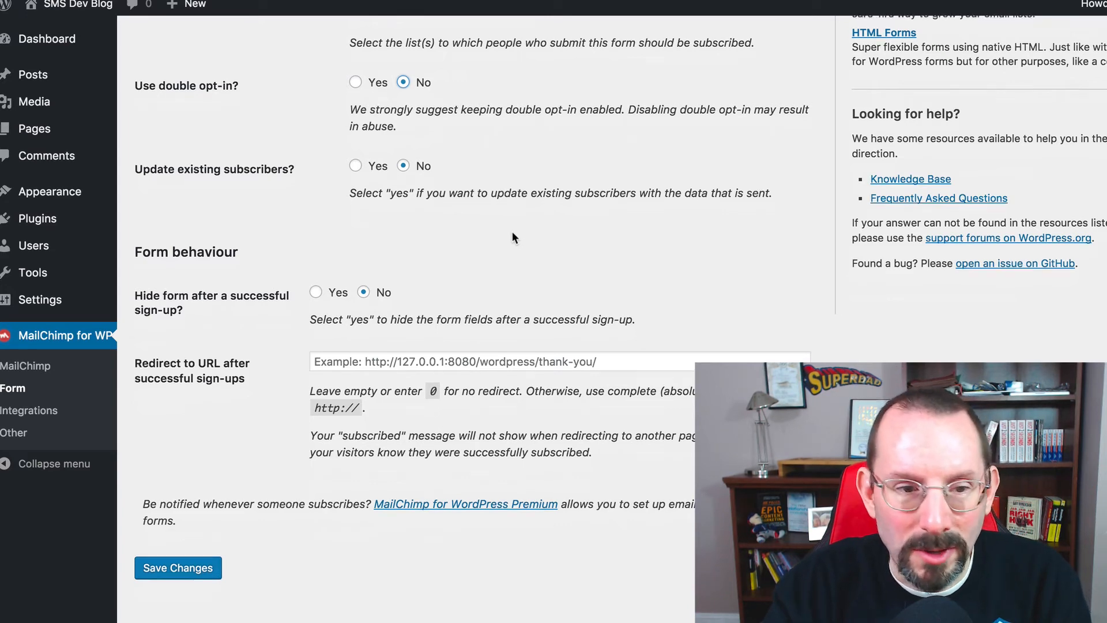
scroll(513, 237, down, 3)
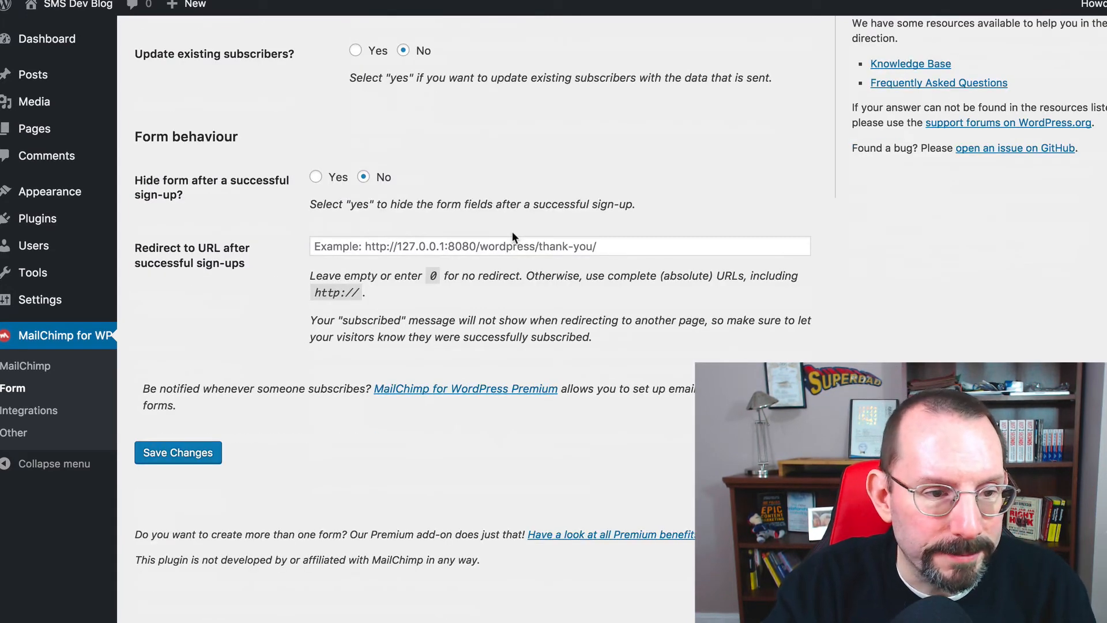
scroll(535, 200, down, 1)
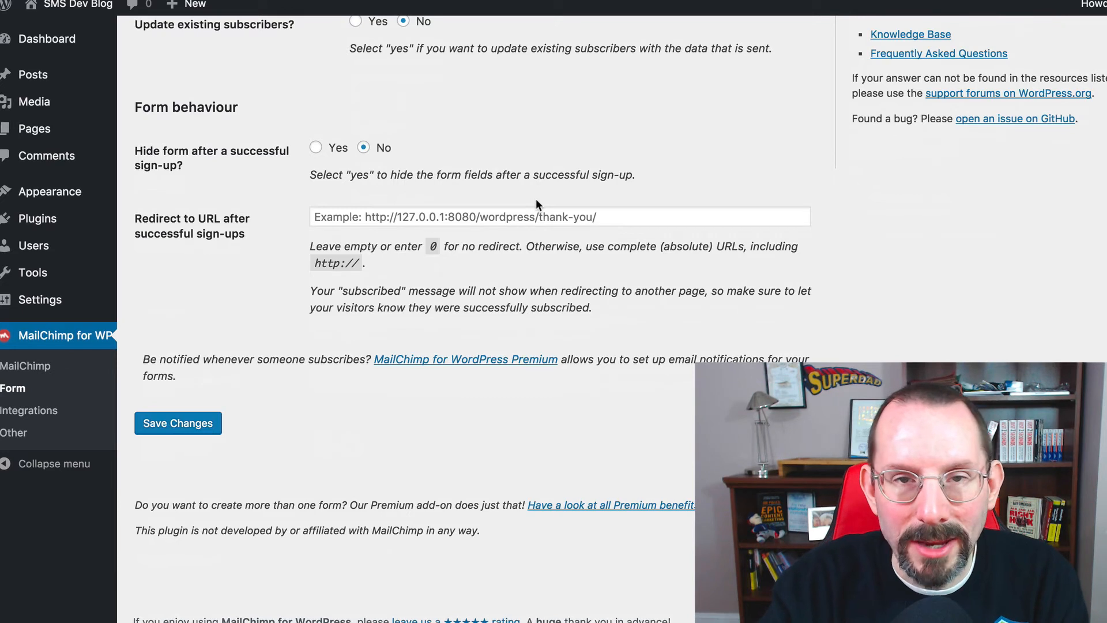
scroll(510, 188, down, 1)
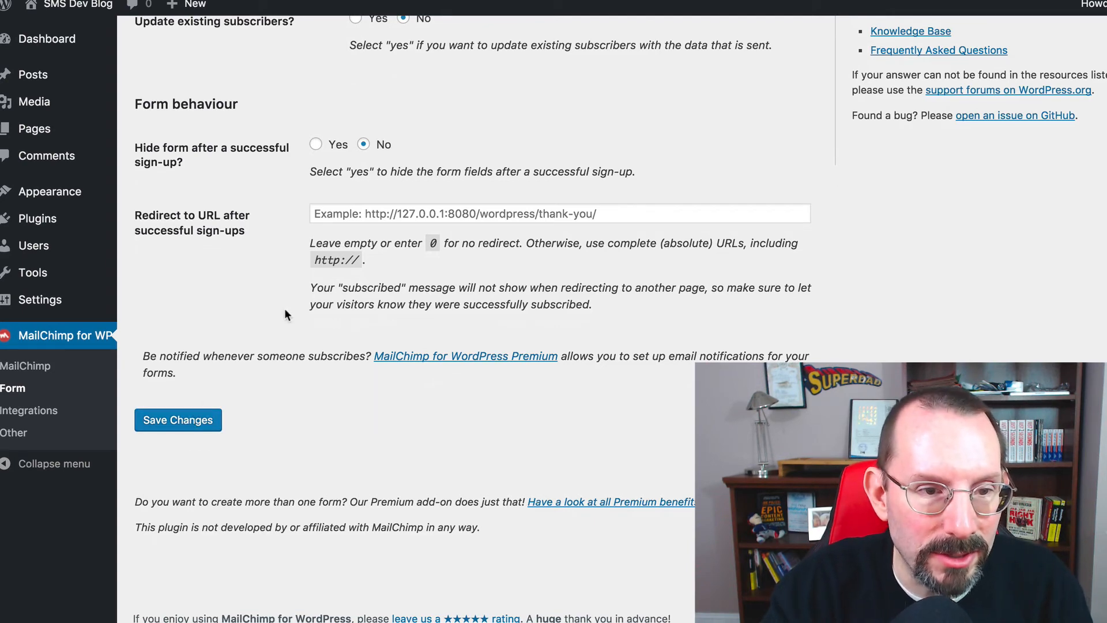
Step: Review the form style choices in the form's appearance settings, keep Inherit from Twenty Seventeen theme, and save the form
scroll(285, 308, up, 10)
click(383, 208)
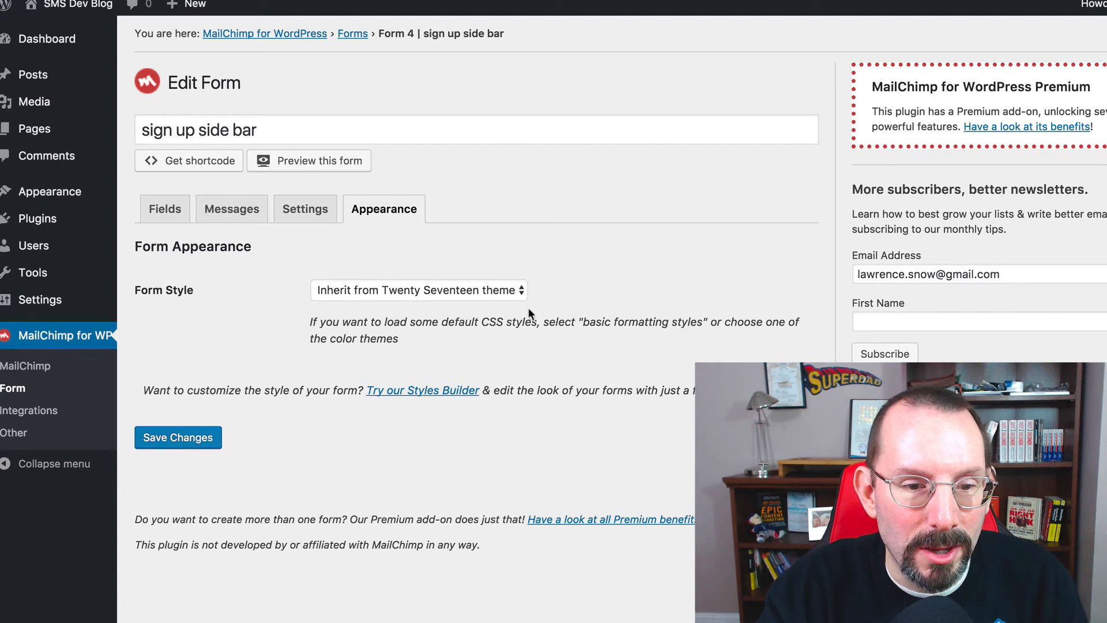
click(518, 291)
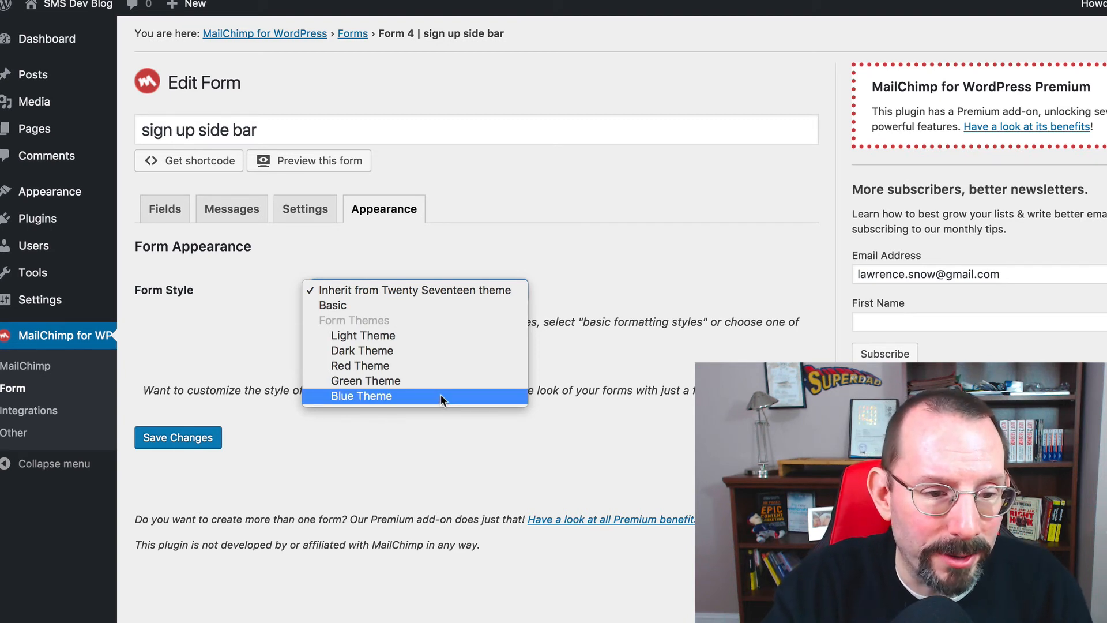
click(632, 285)
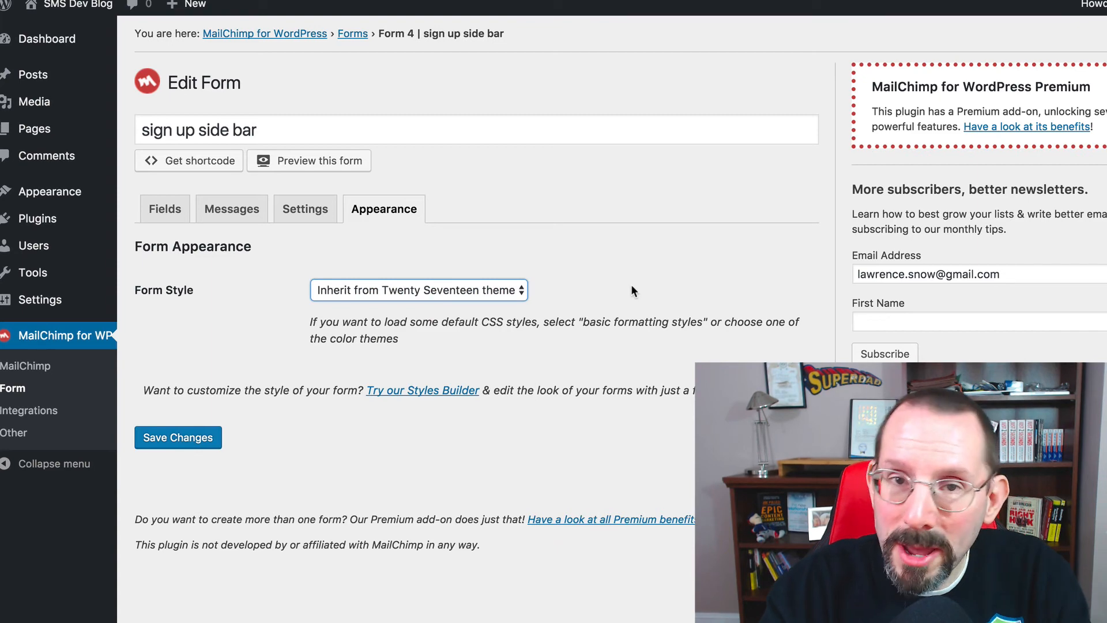
scroll(536, 343, down, 2)
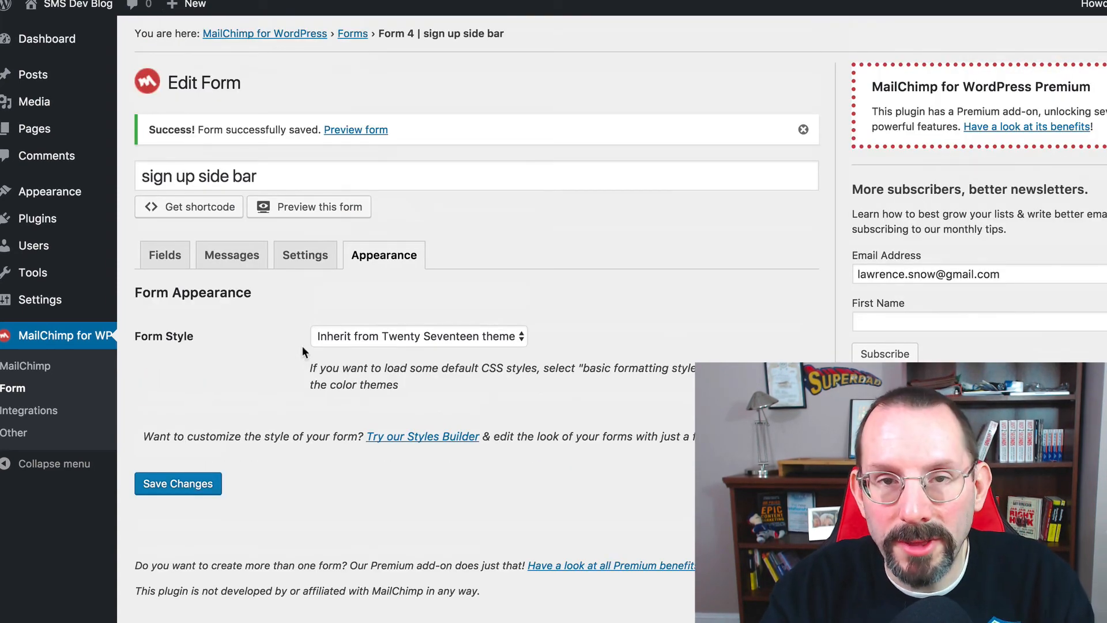
Step: Open the plugin's integrations overview and examine the enabled and available integrations, from Custom through Gravity Forms
click(29, 412)
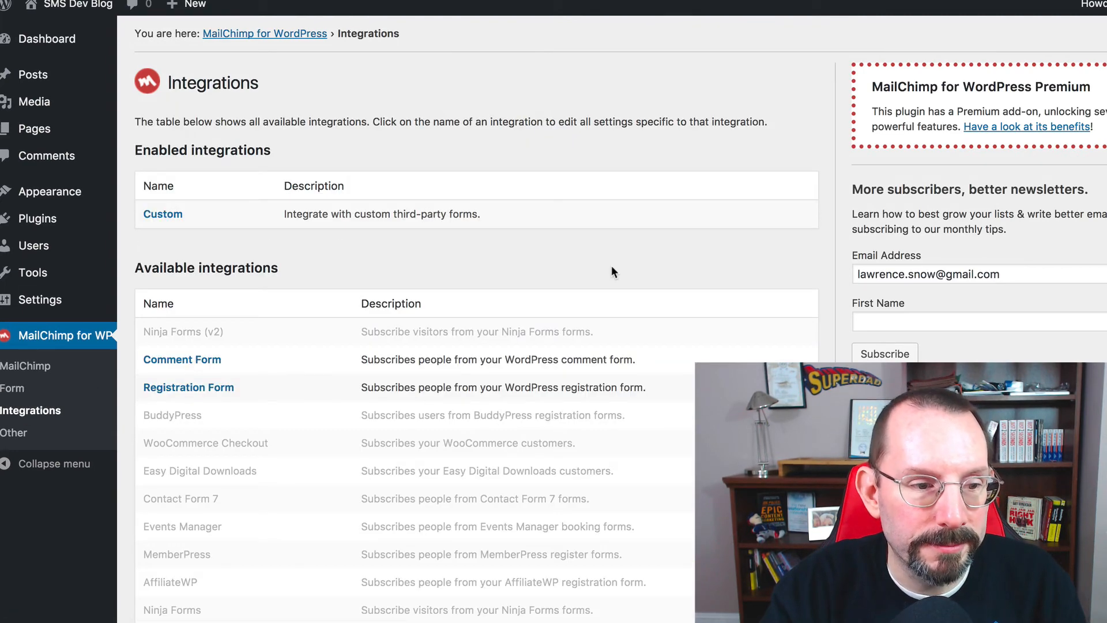
scroll(420, 271, down, 1)
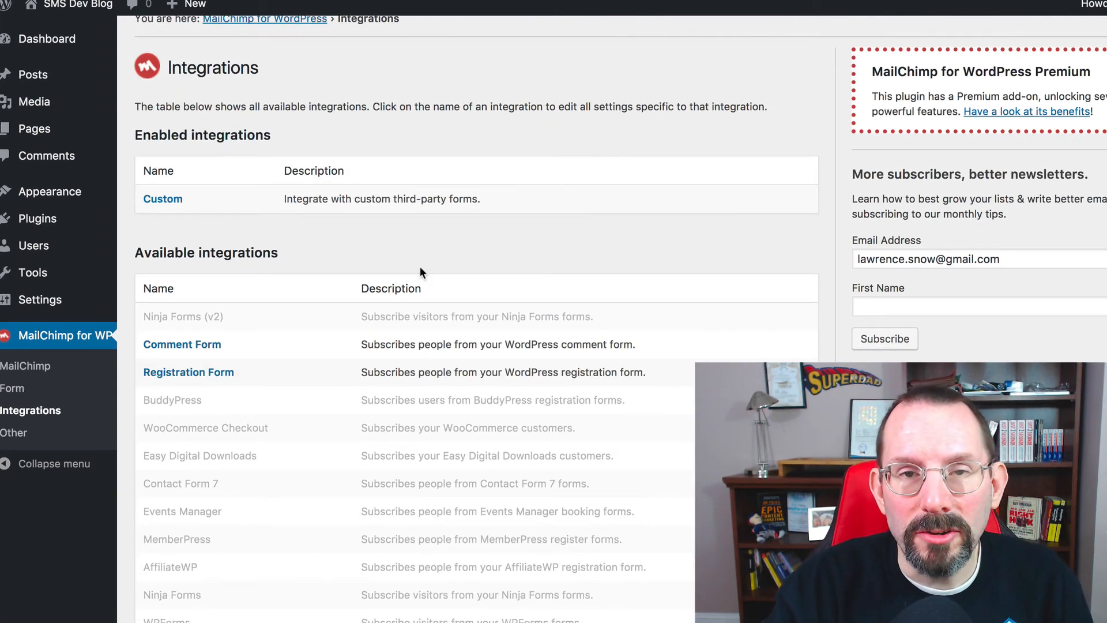
scroll(521, 279, down, 4)
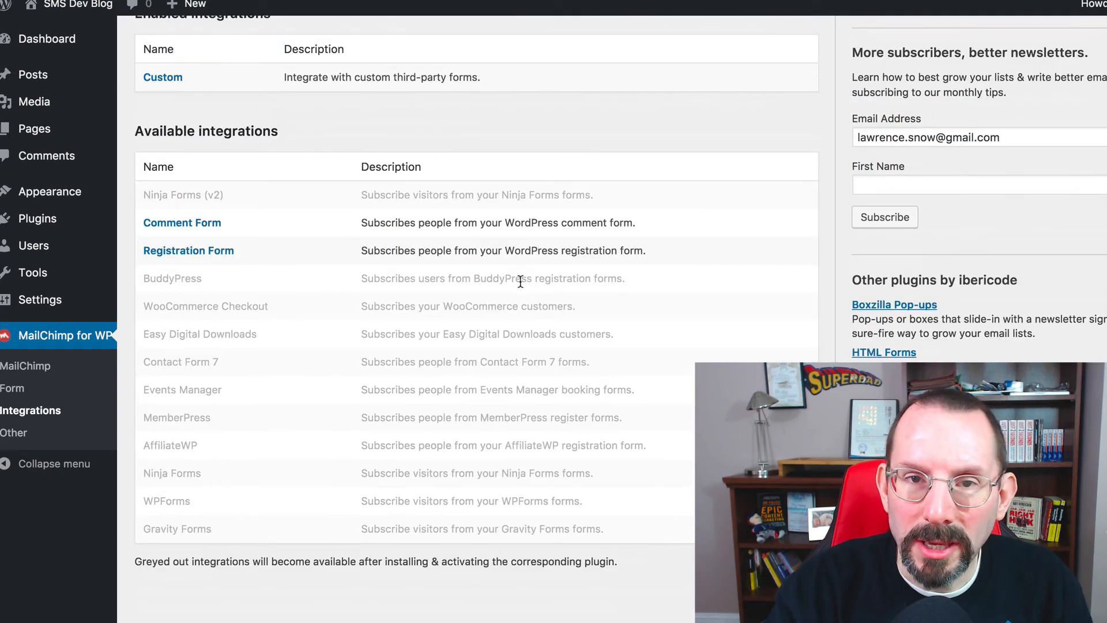
scroll(517, 281, down, 1)
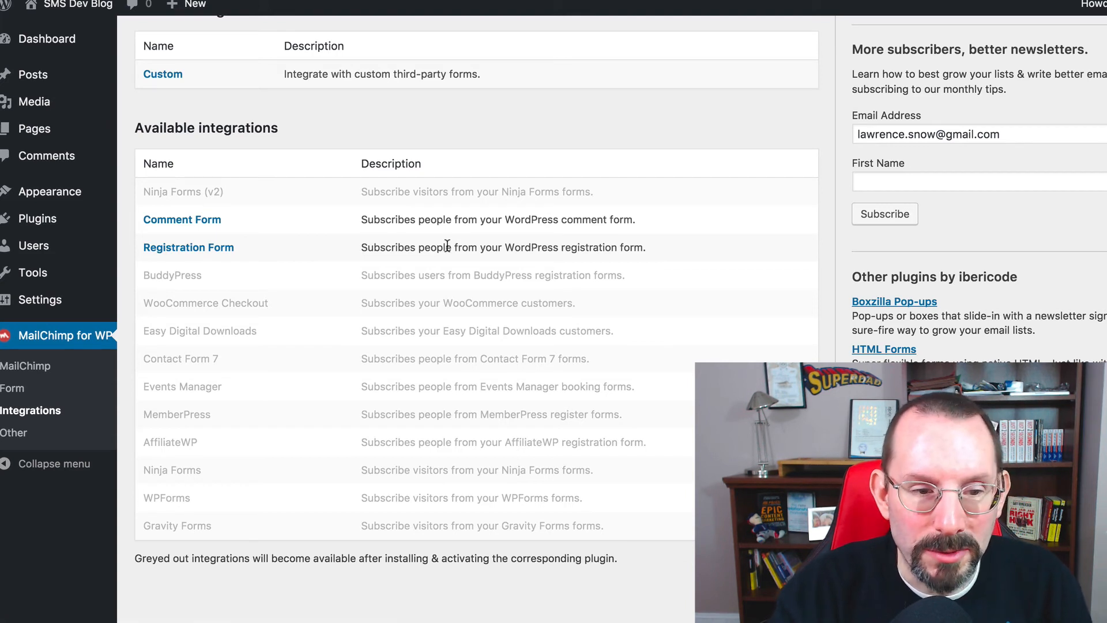
scroll(447, 245, down, 1)
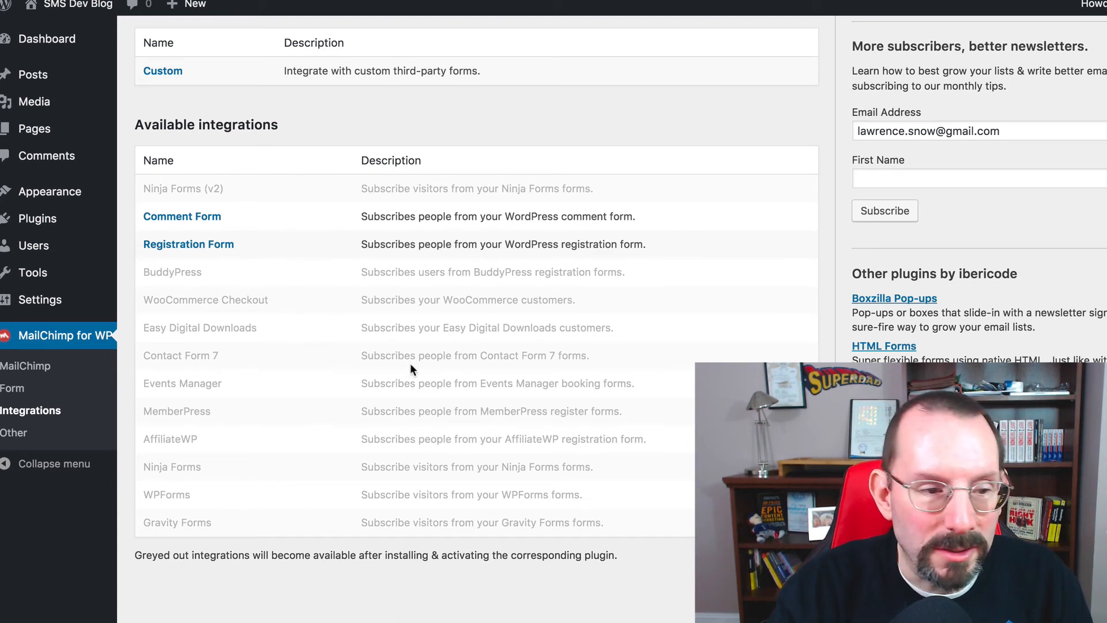
Step: In the plugin's other settings, keep Logging at Errors & warnings only, save the changes, and check the debug log
click(19, 434)
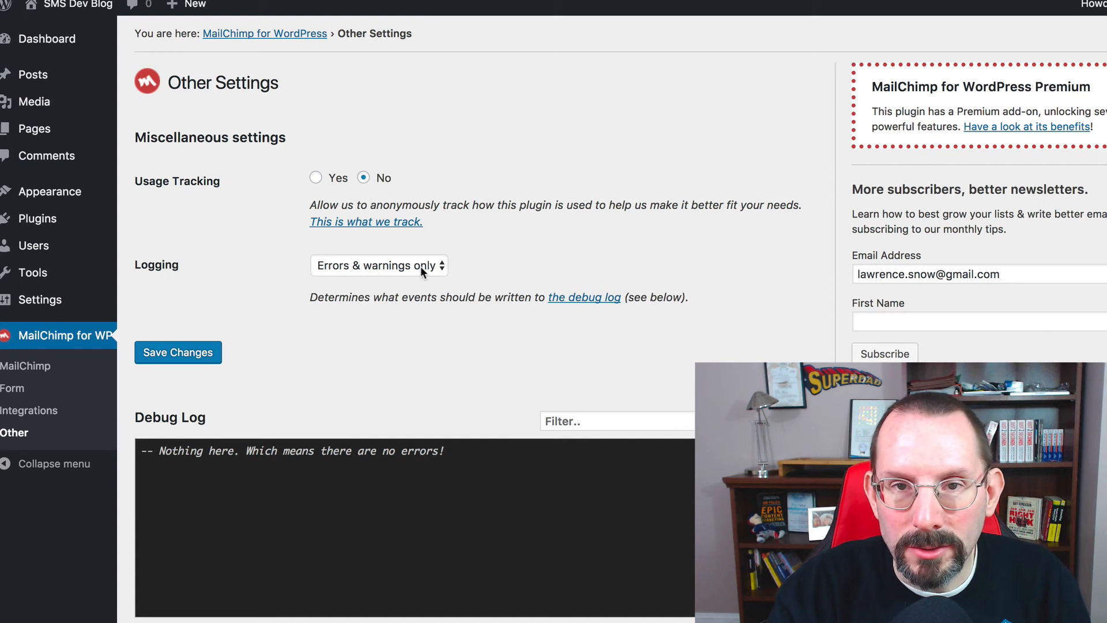
click(444, 265)
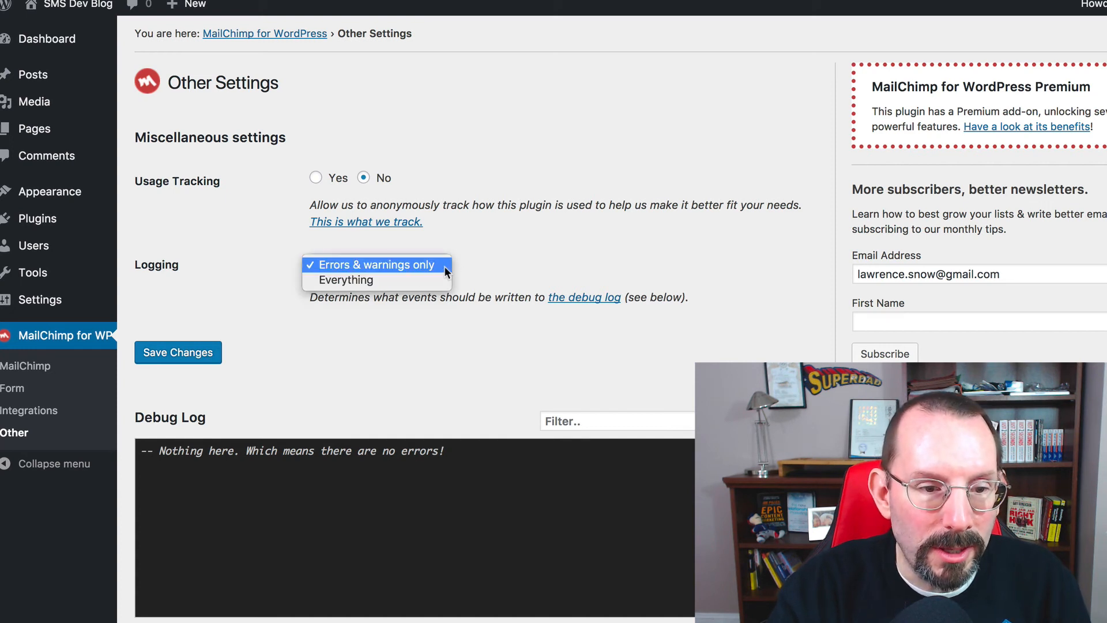
click(510, 265)
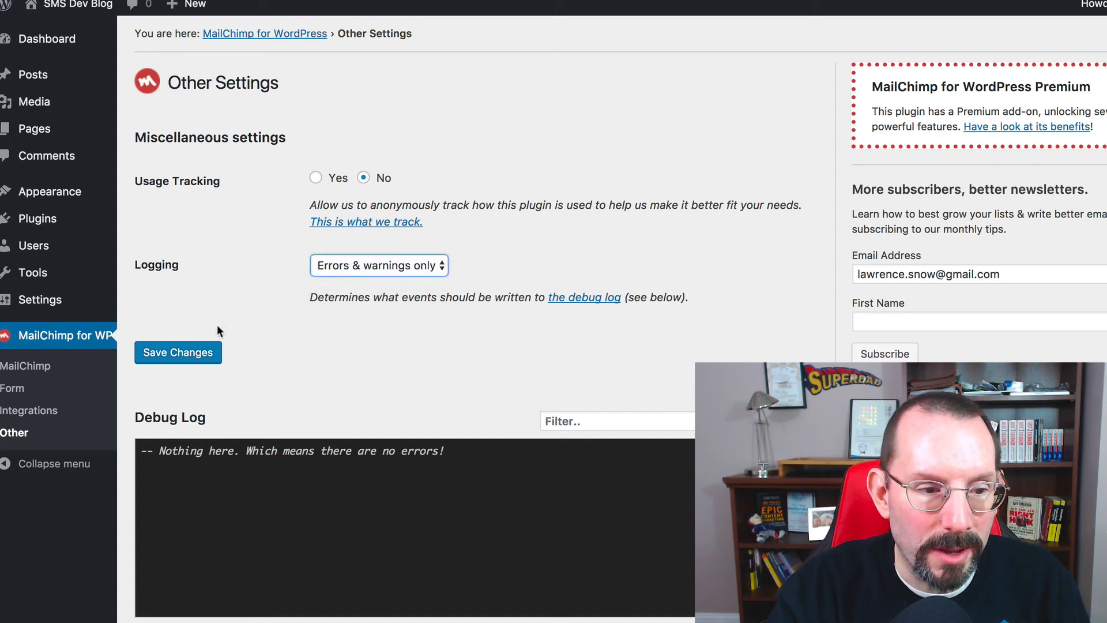
click(172, 351)
scroll(403, 358, down, 3)
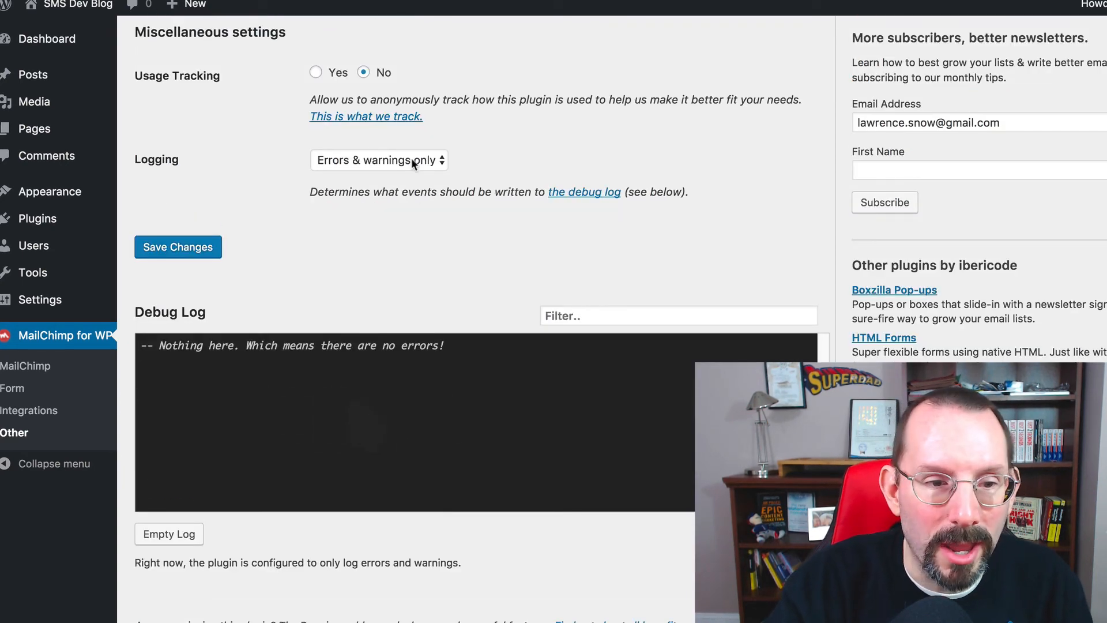
click(444, 162)
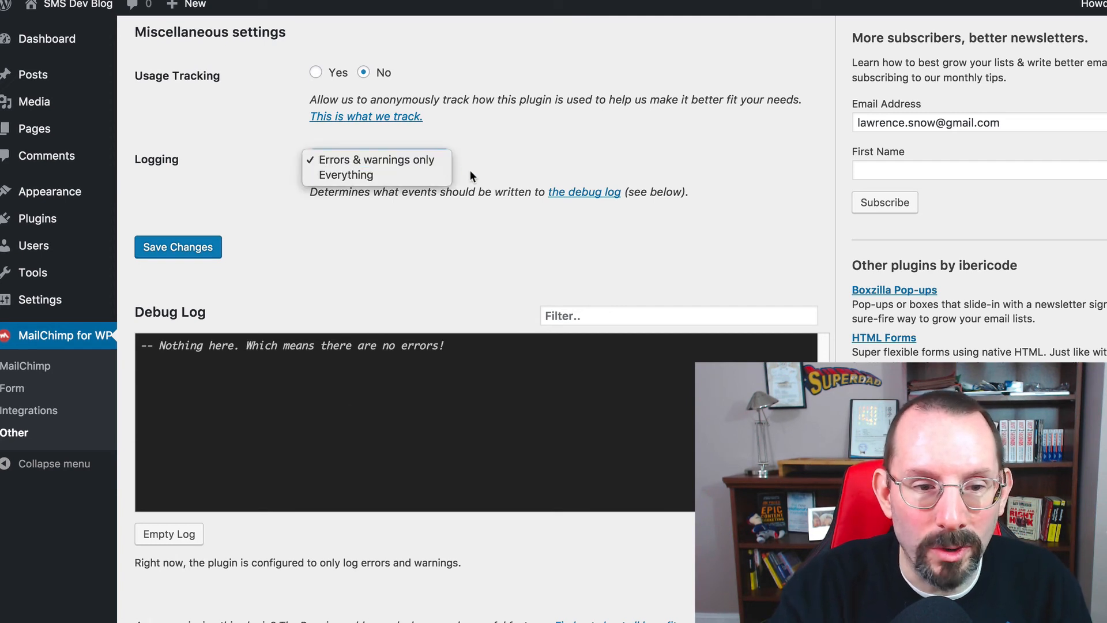
click(301, 404)
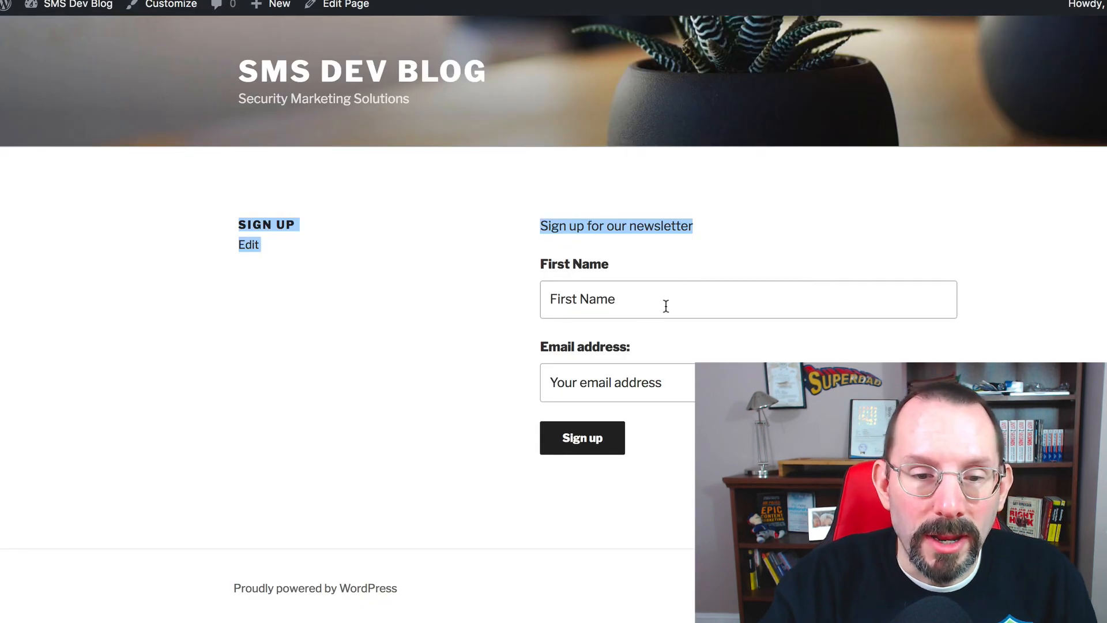
Step: Test the embedded newsletter form on the page preview by submitting a first name and email address, and read the response message
click(661, 306)
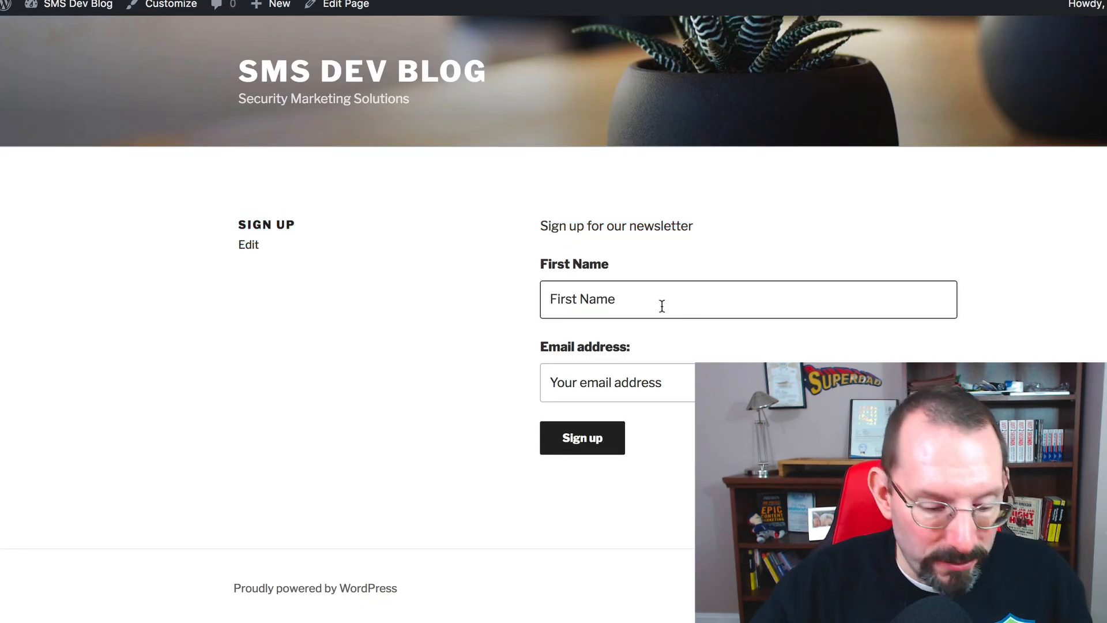
text(law)
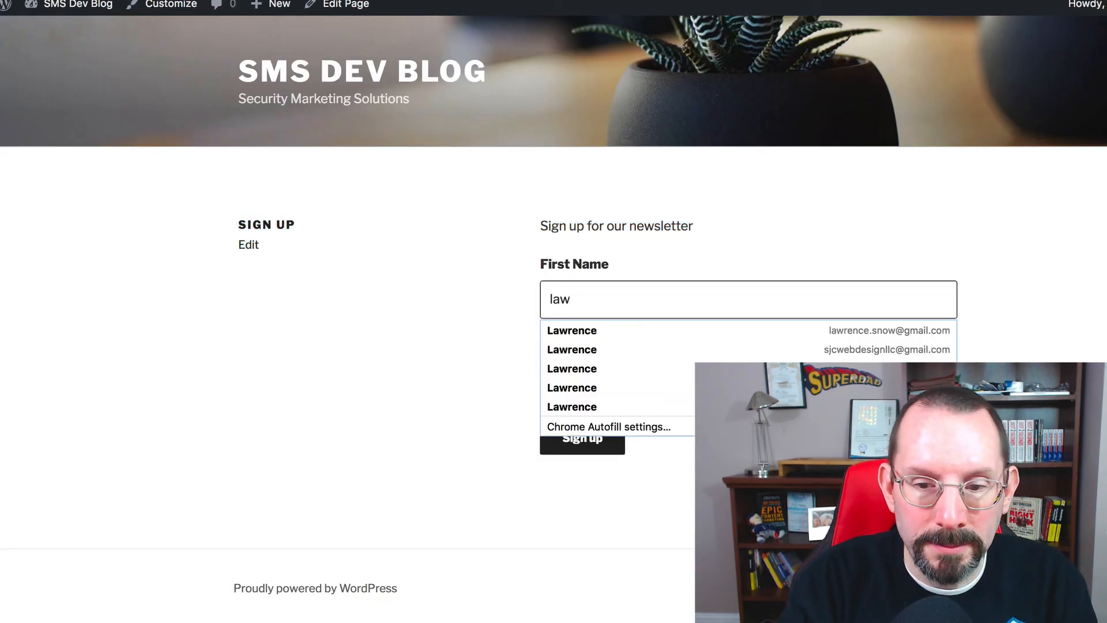
click(674, 351)
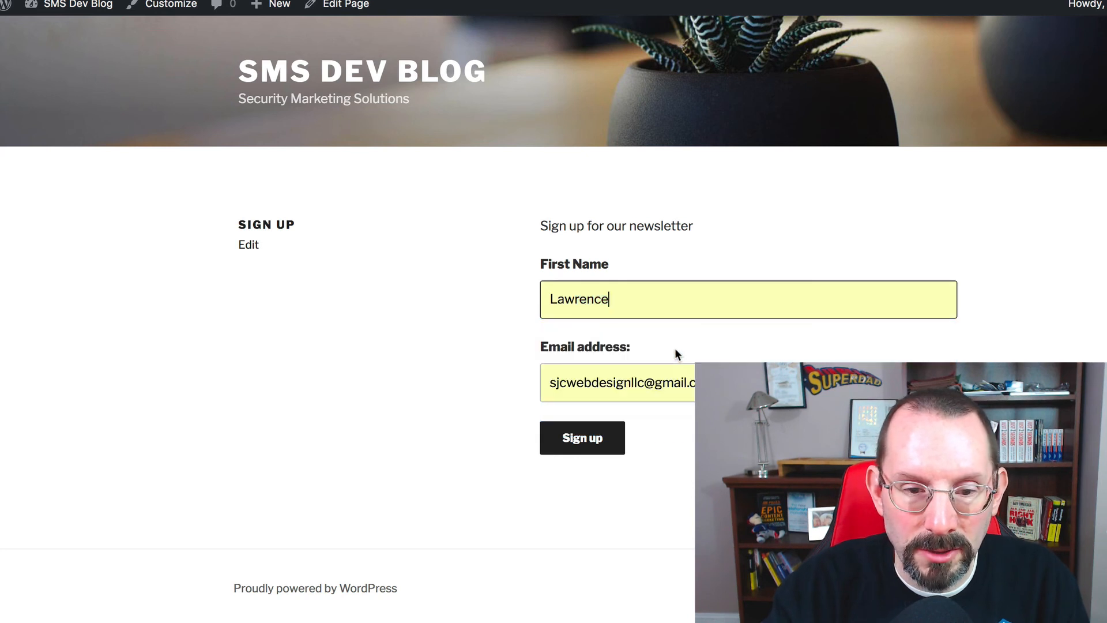
click(601, 449)
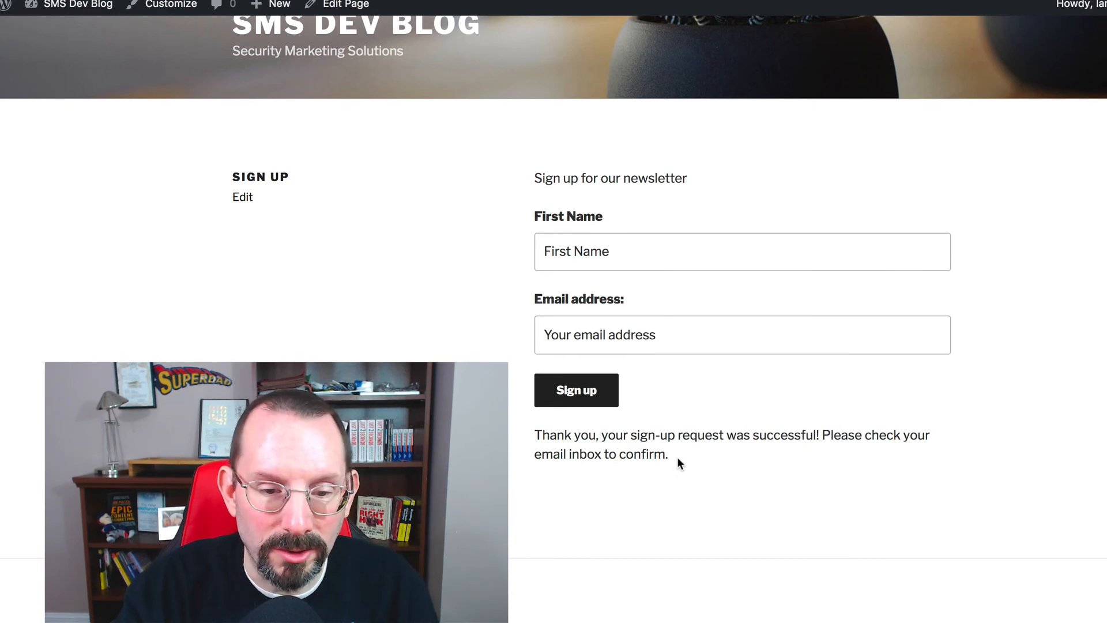
drag(535, 435, 715, 455)
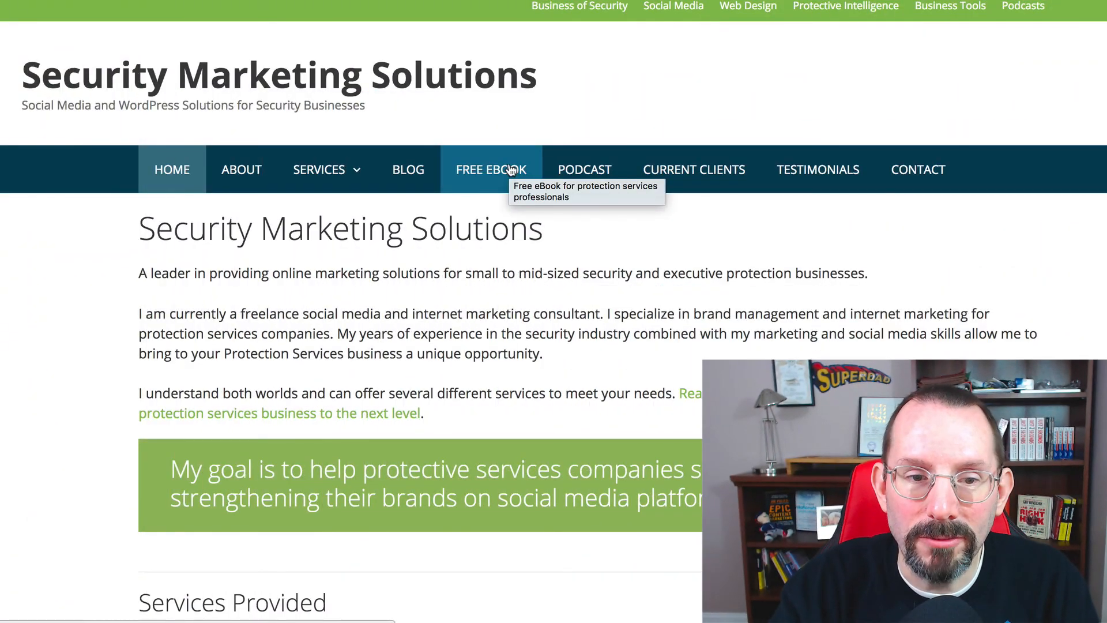
Step: Open the Free eBook page on the Security Marketing Solutions site and examine its description and sign-up form fields
click(511, 170)
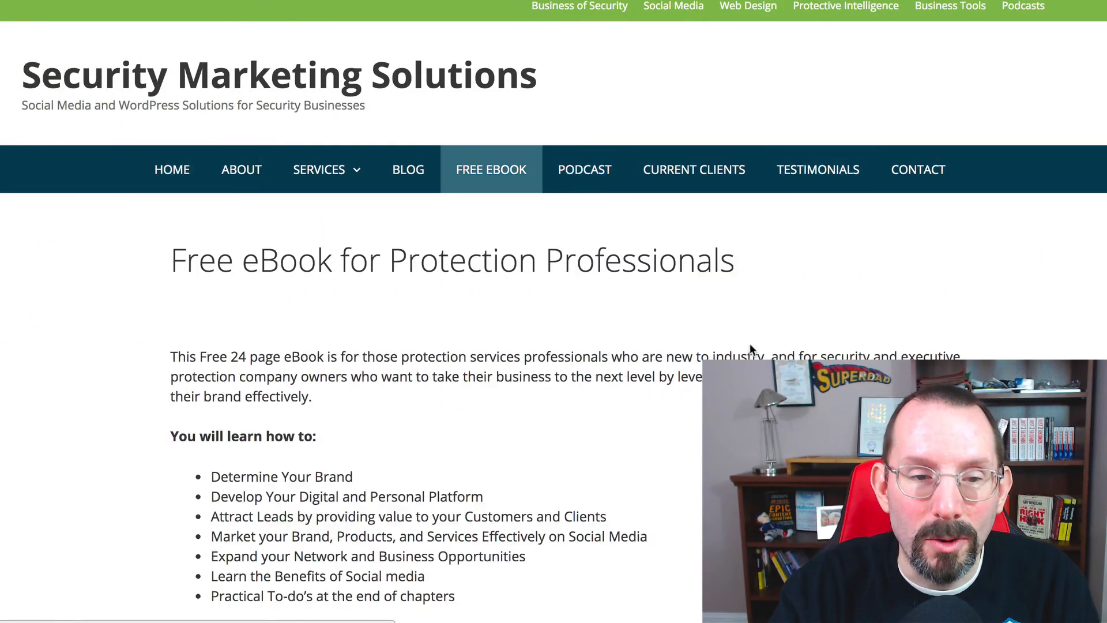
scroll(847, 352, down, 5)
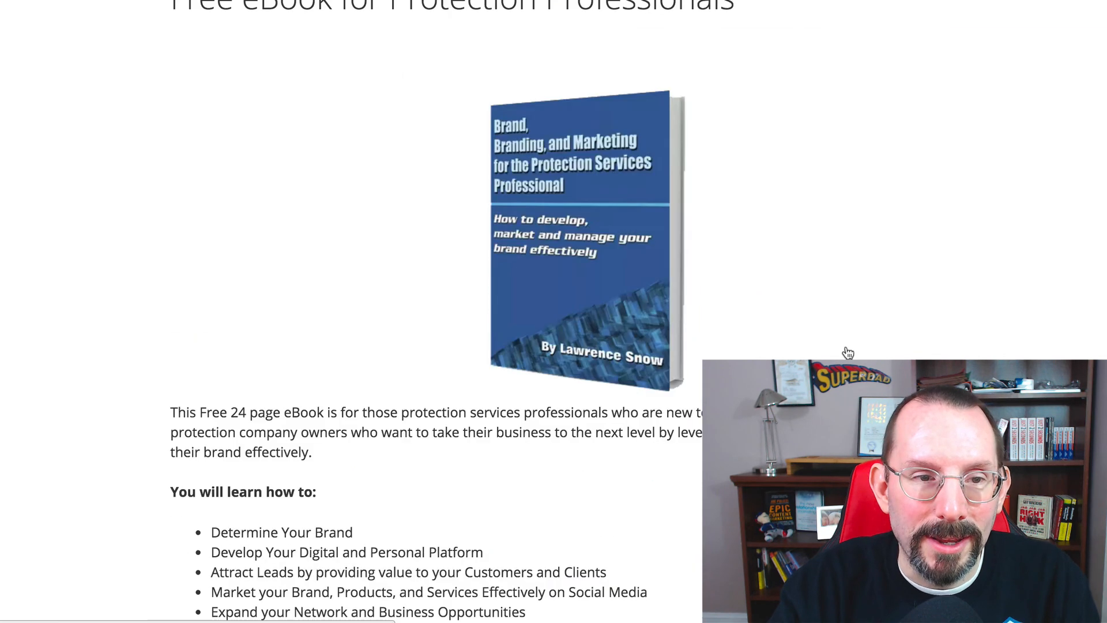
scroll(846, 352, up, 2)
scroll(846, 352, down, 3)
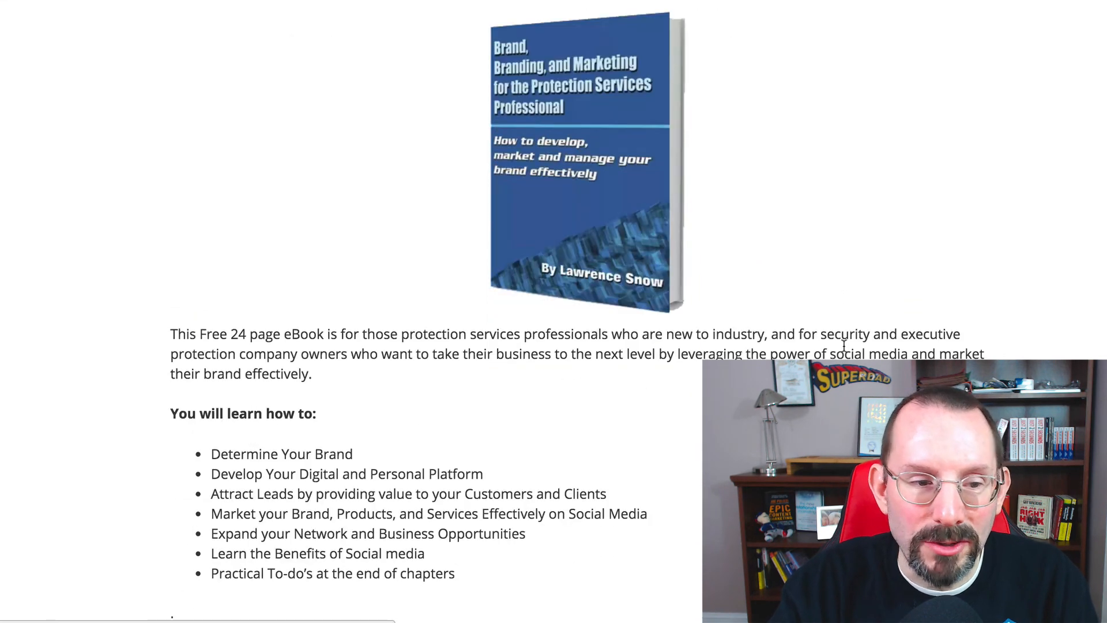
scroll(767, 346, down, 2)
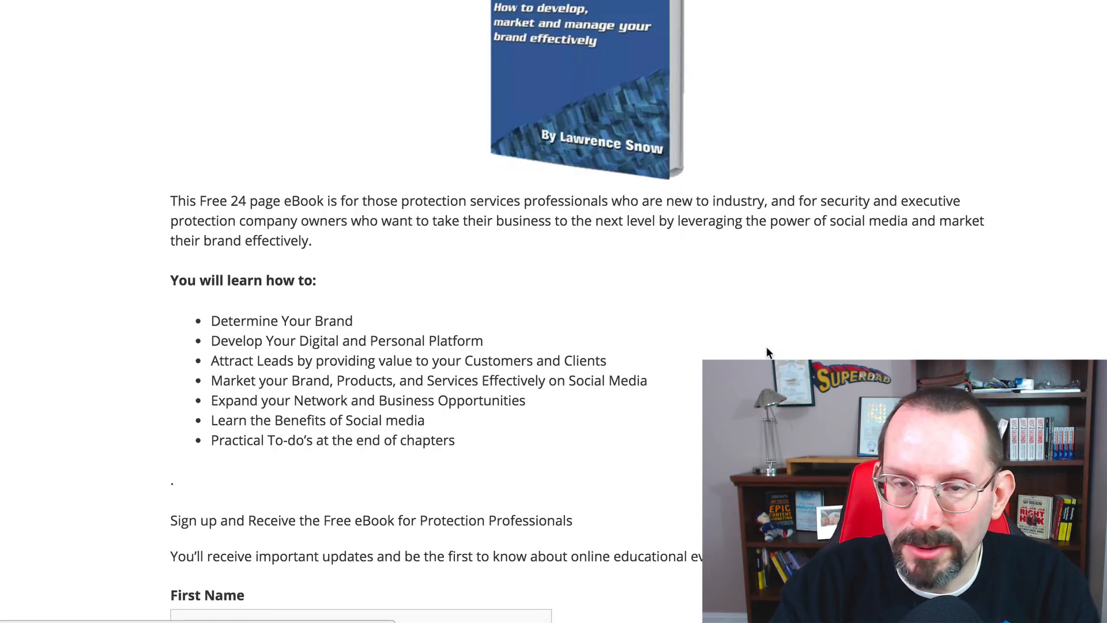
scroll(767, 351, down, 2)
scroll(766, 350, down, 2)
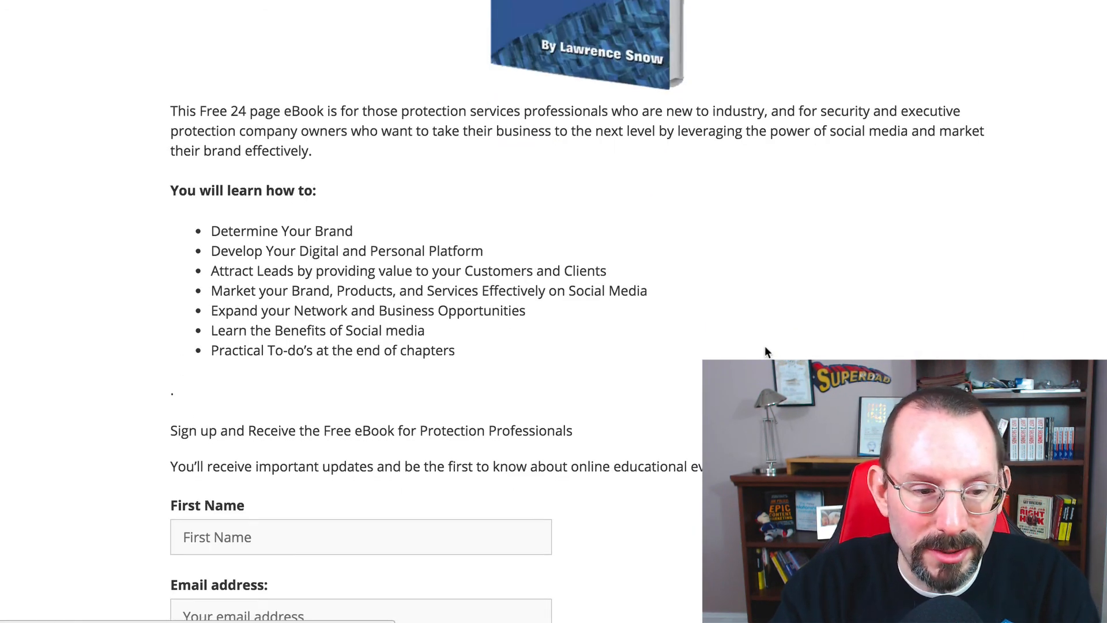
drag(171, 395, 428, 376)
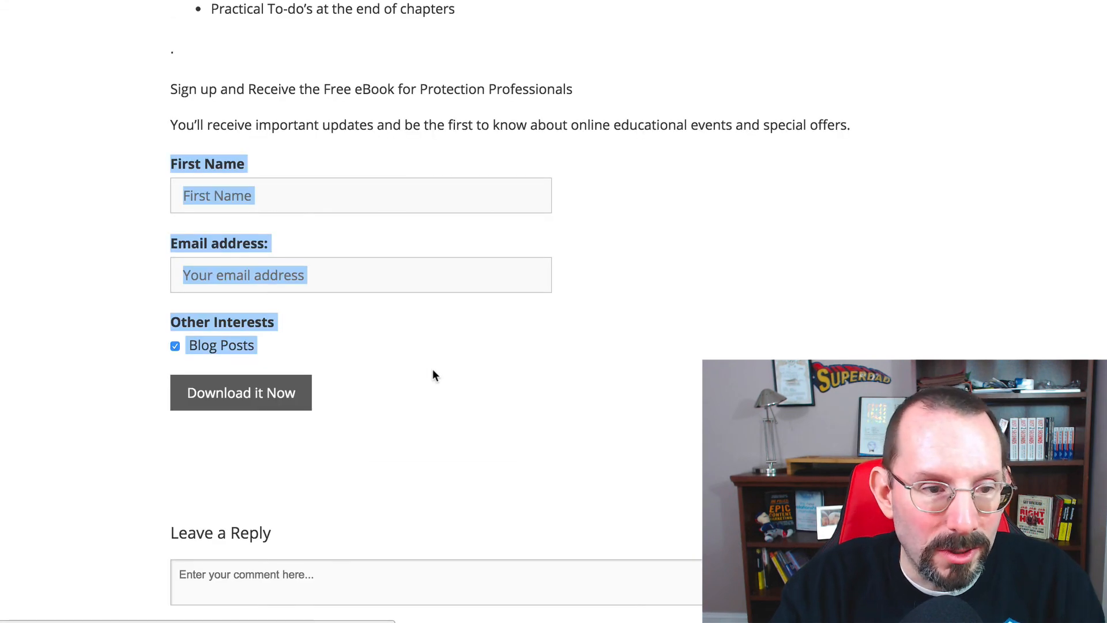
Step: Go back over the eBook page, from the book cover and learning points down to the sign-up form
scroll(433, 376, up, 6)
scroll(477, 382, up, 5)
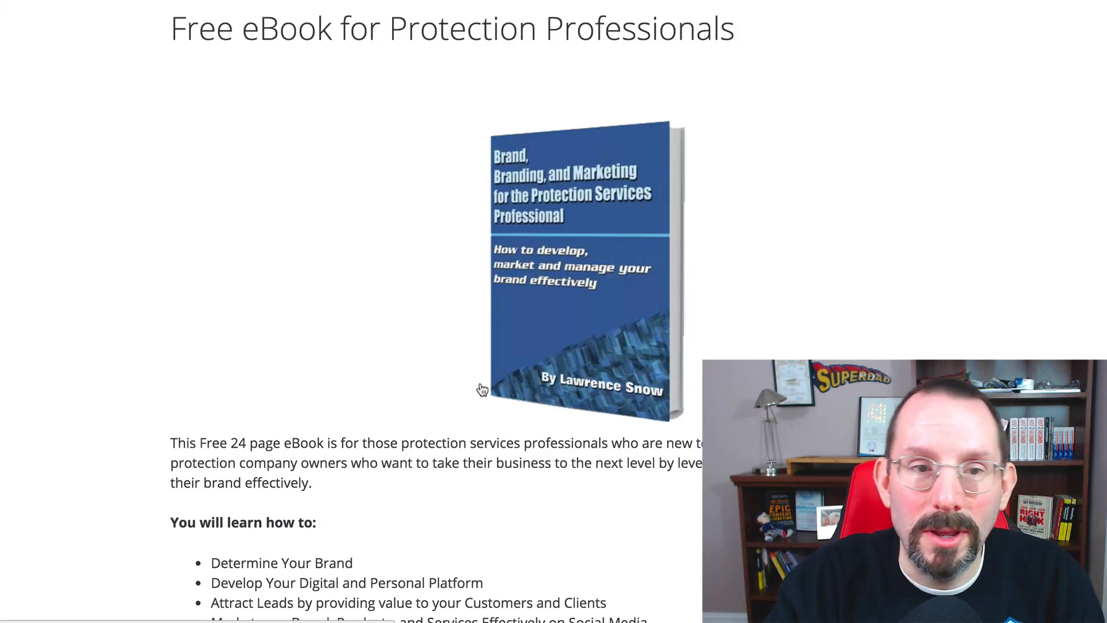
scroll(482, 389, down, 1)
scroll(483, 388, down, 2)
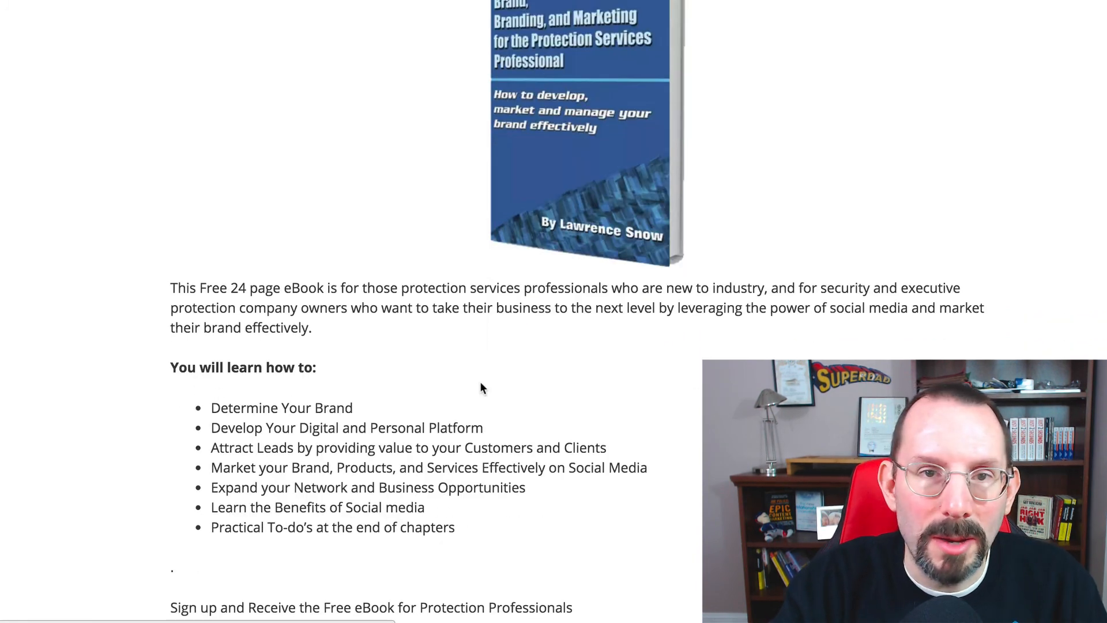
scroll(482, 388, down, 2)
scroll(526, 383, down, 1)
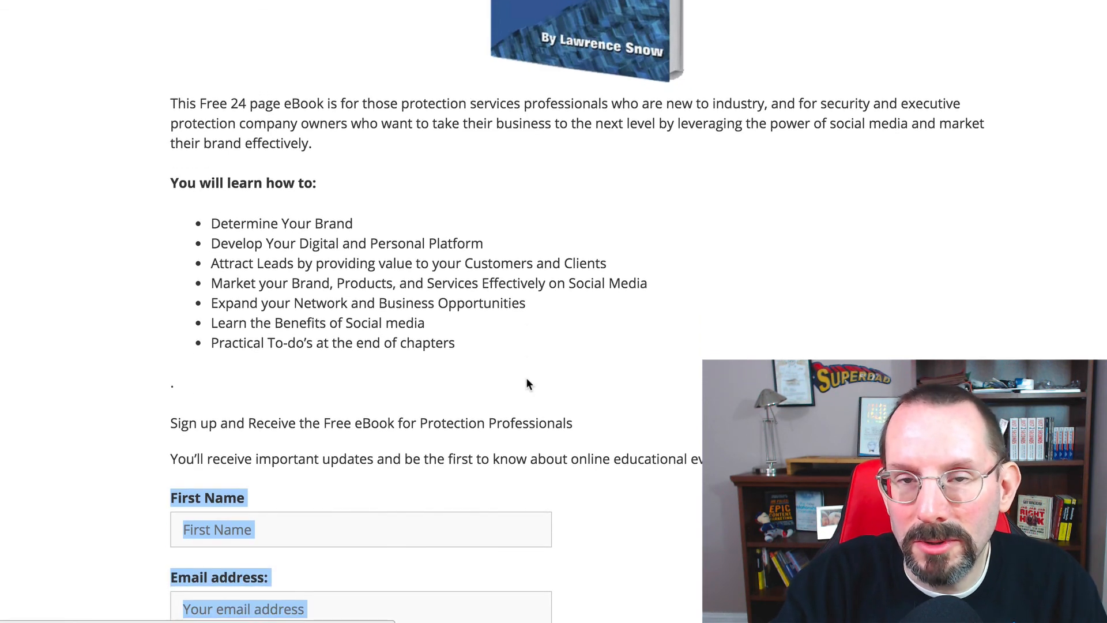
scroll(527, 383, down, 1)
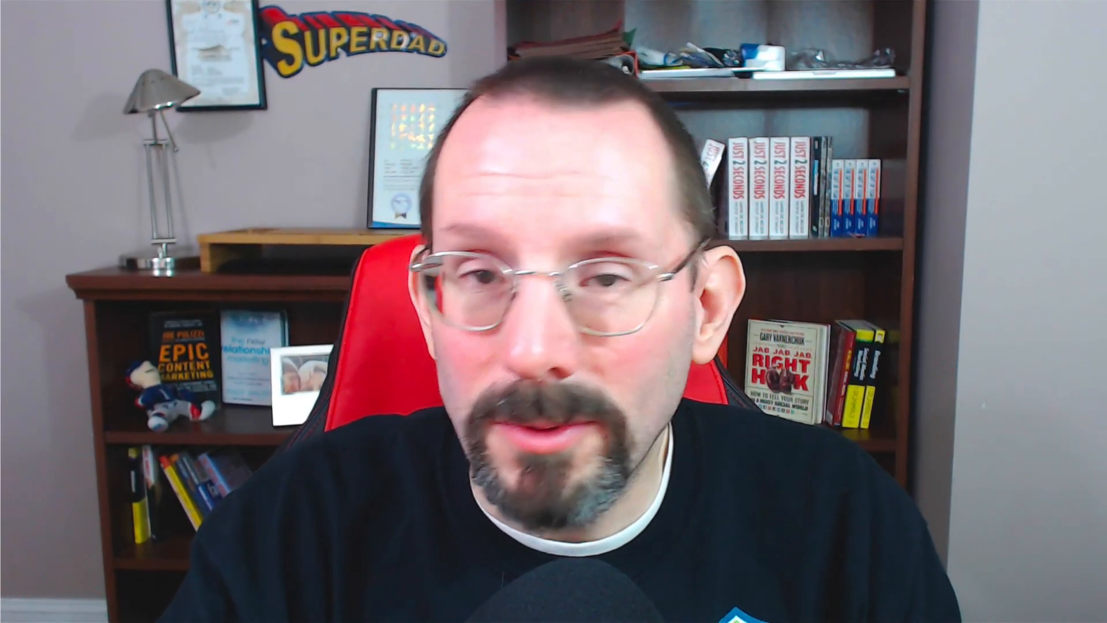